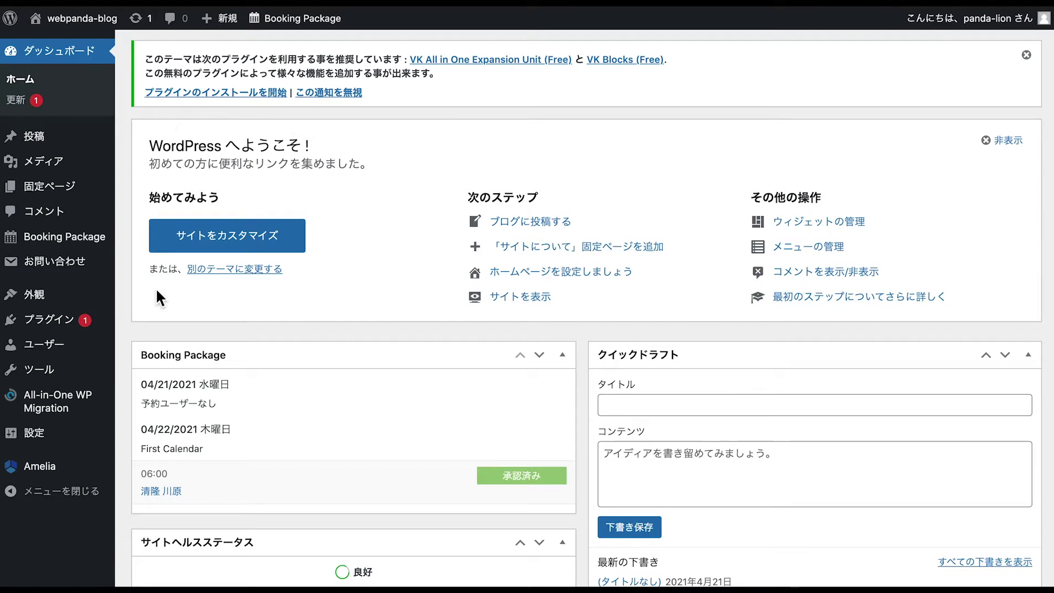
# Open the Amelia dashboard and look over its approved appointments, load, revenue and service statistics.
pyautogui.moveTo(44, 471)
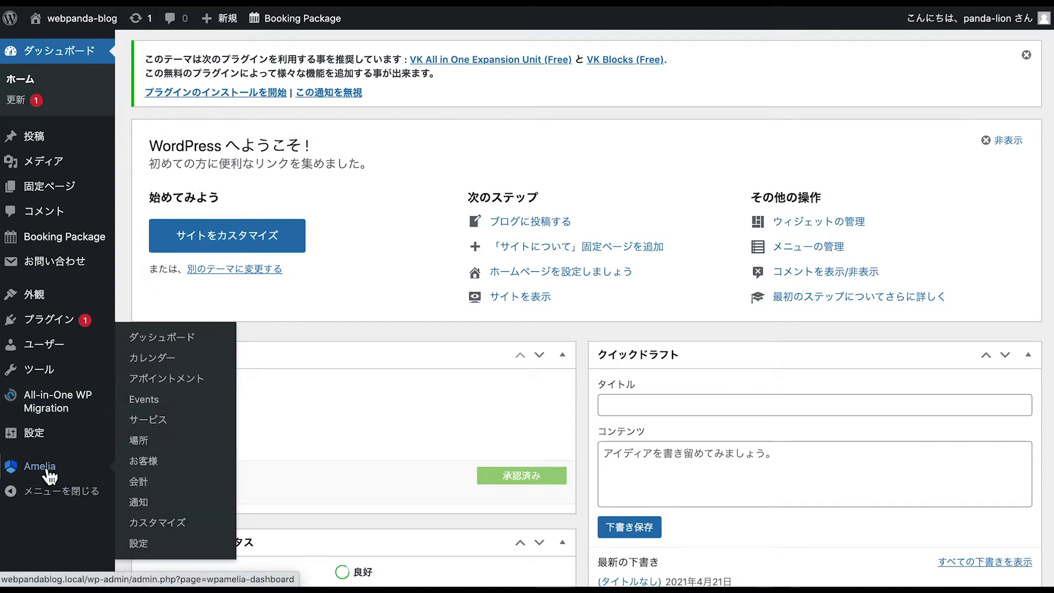
pyautogui.click(47, 471)
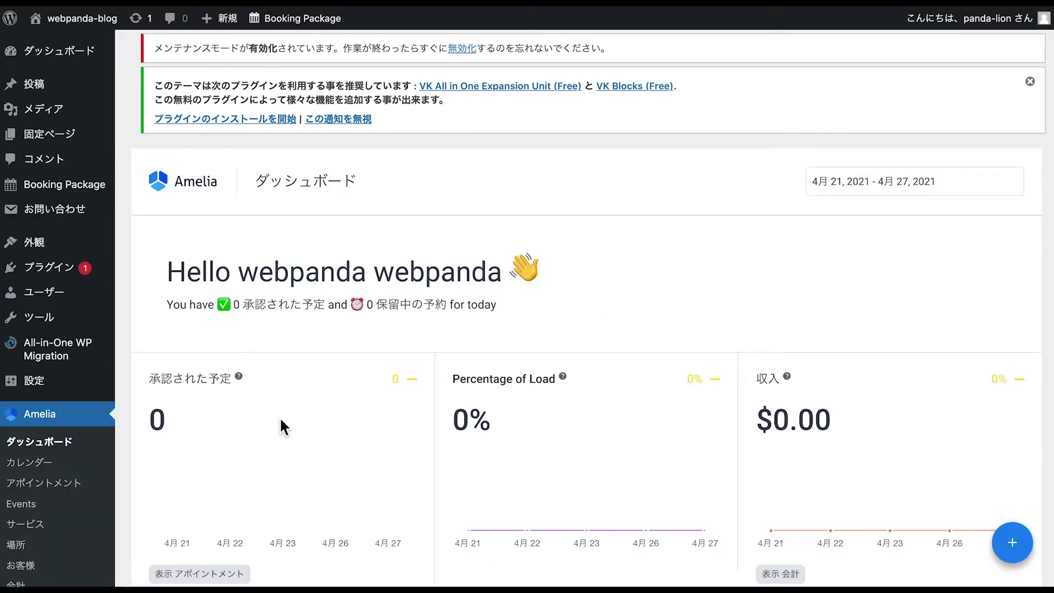
pyautogui.scroll(-3, 281, 421)
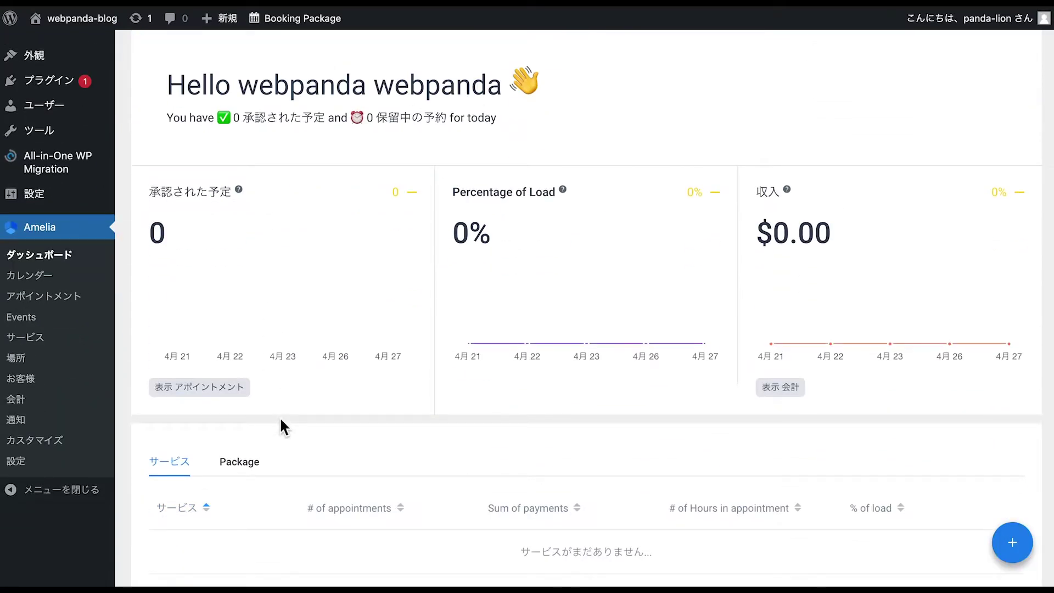
pyautogui.scroll(1, 281, 421)
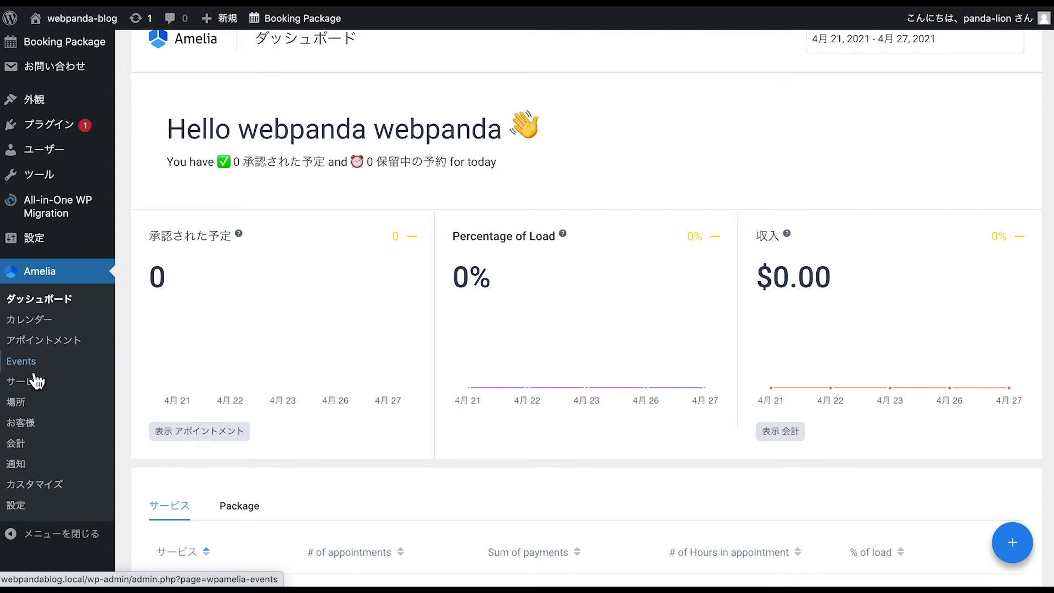
pyautogui.click(35, 339)
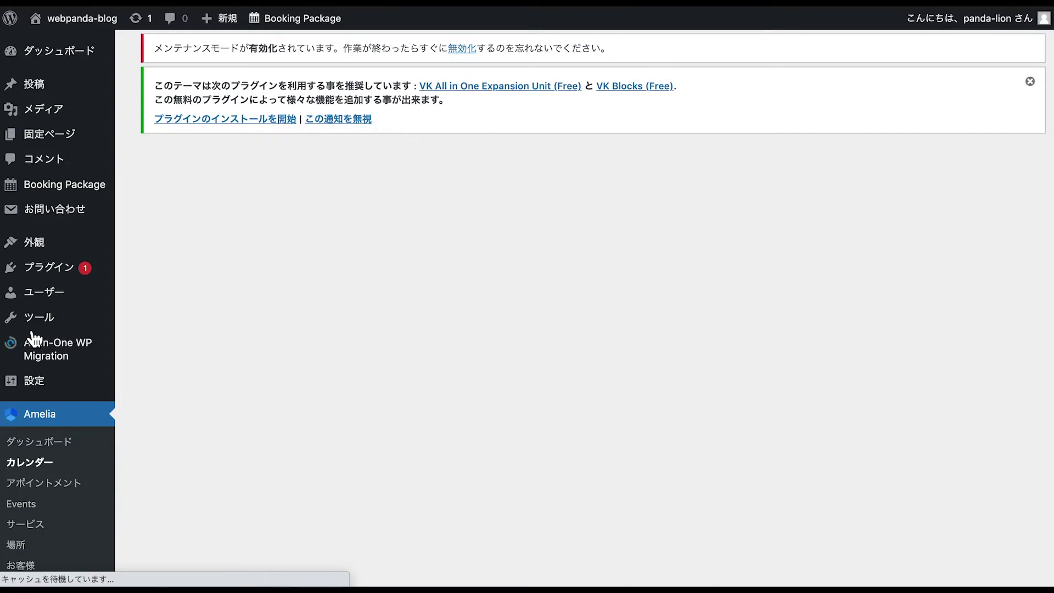
pyautogui.scroll(-4, 242, 329)
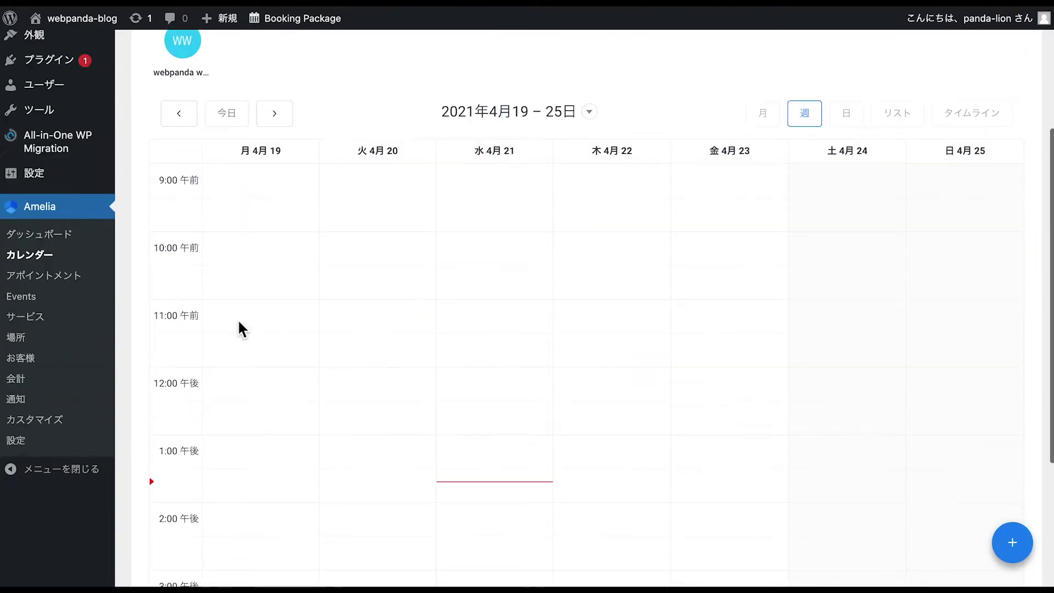
pyautogui.scroll(3, 507, 302)
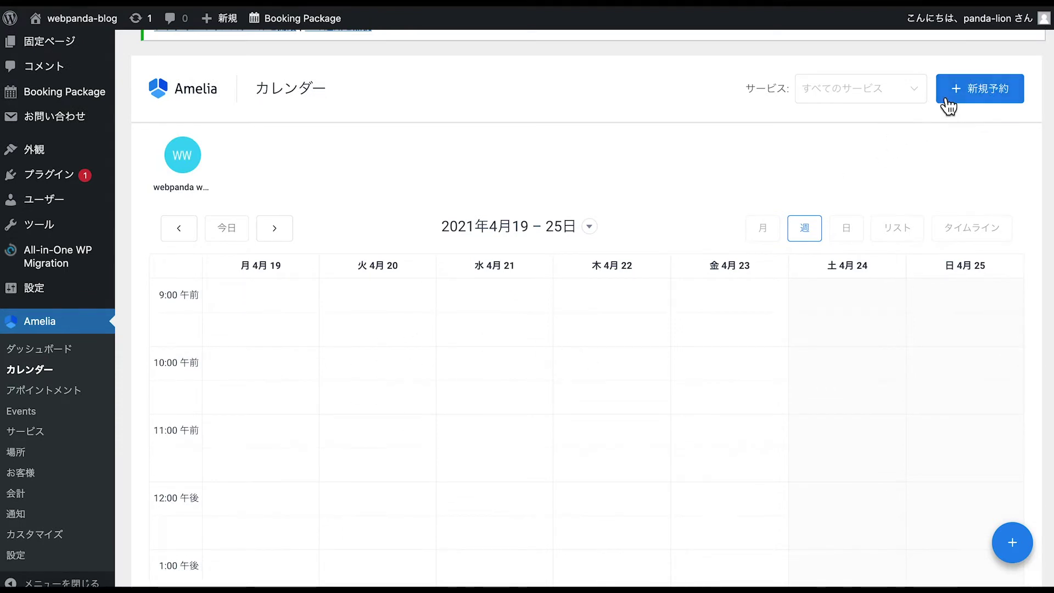
# Examine the customer, service category and remaining fields of a new appointment (新規予約) from the calendar, then cancel it.
pyautogui.click(970, 98)
pyautogui.click(817, 168)
pyautogui.click(777, 244)
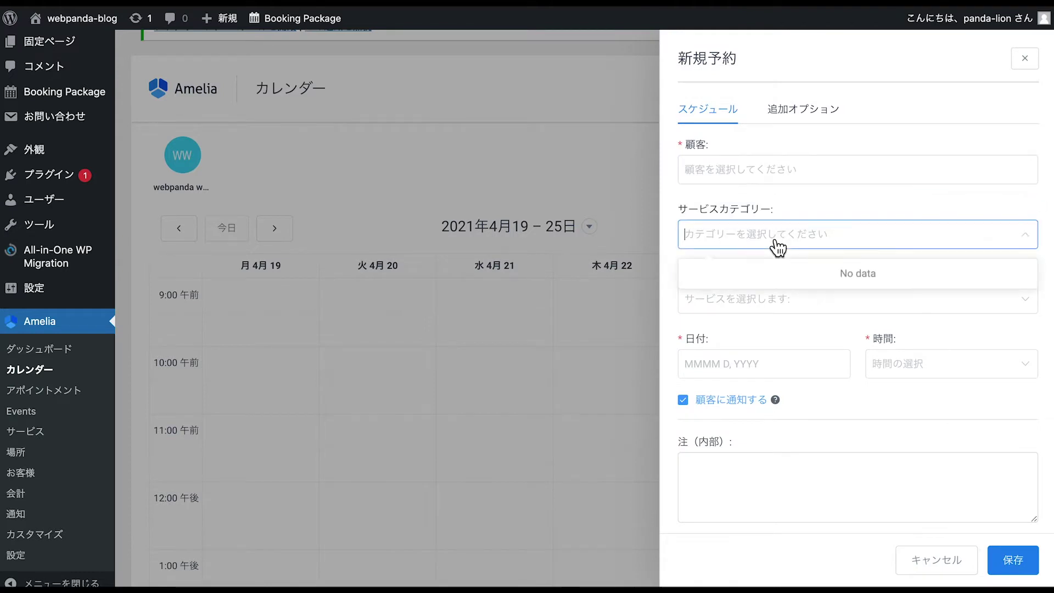
pyautogui.click(753, 170)
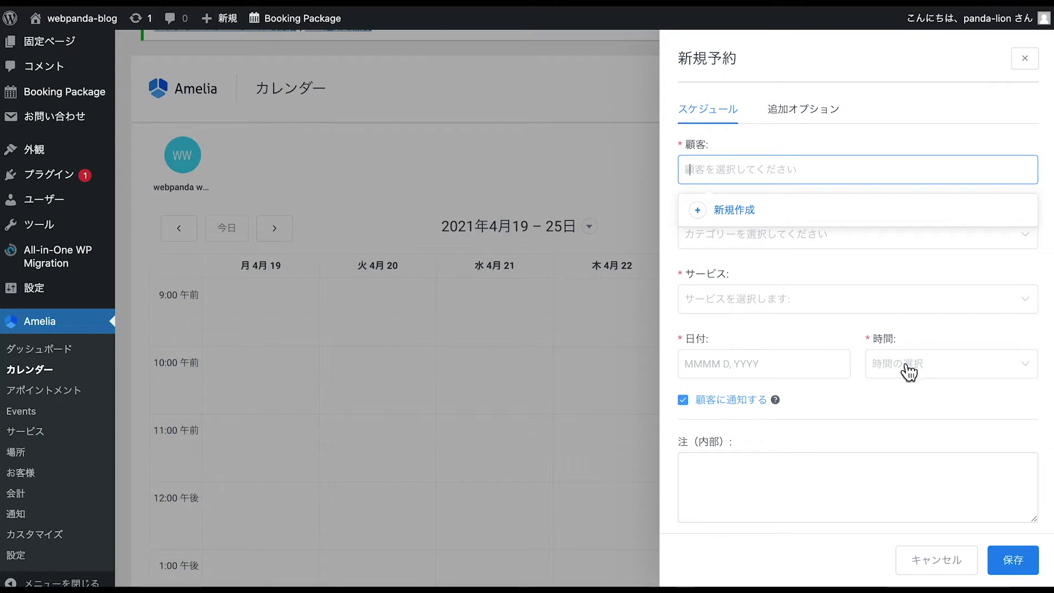
pyautogui.scroll(-1, 776, 447)
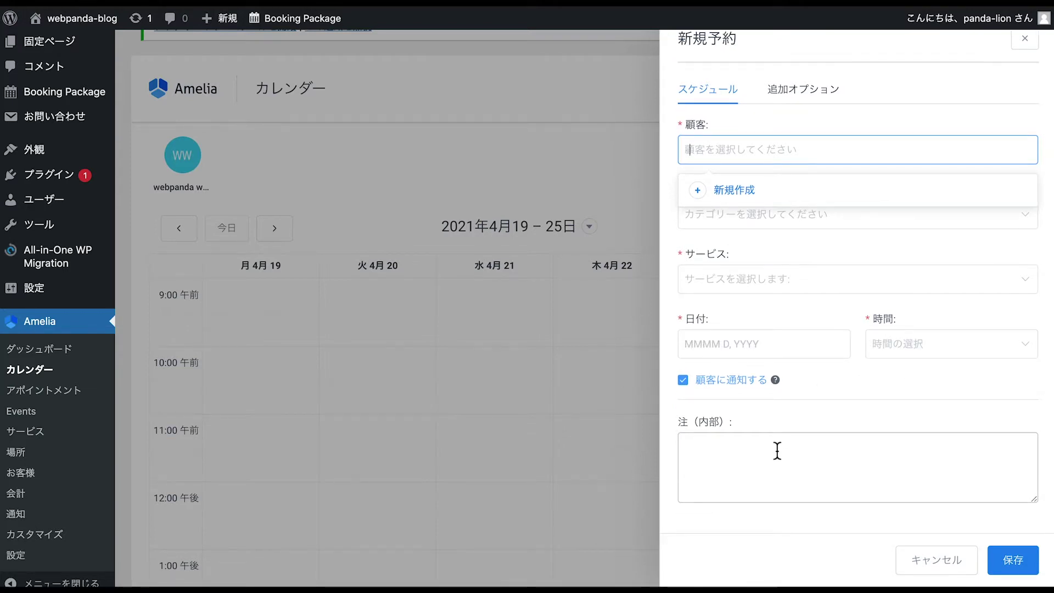
pyautogui.click(932, 559)
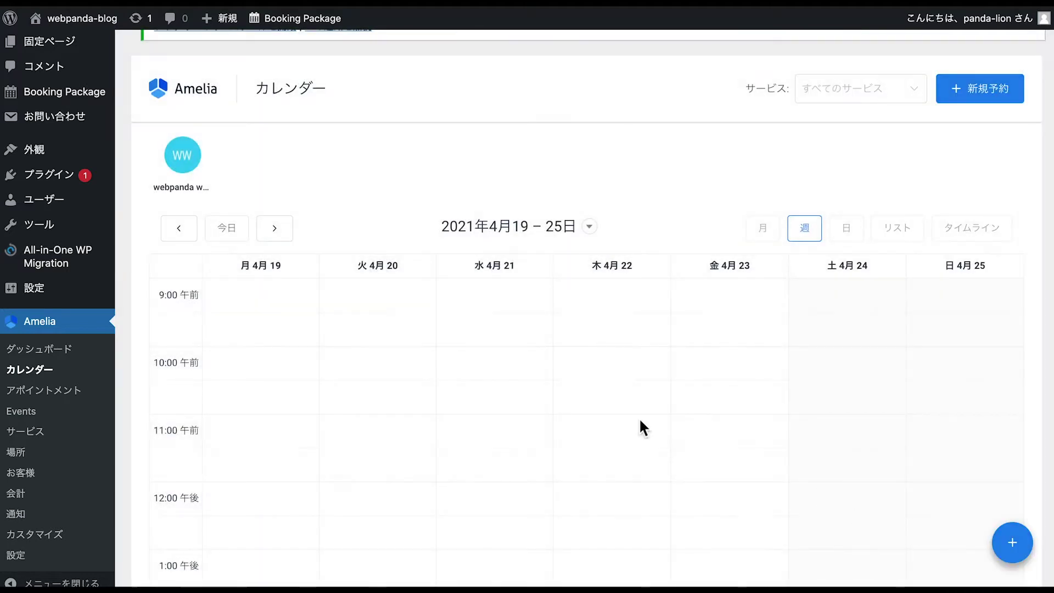
# Open Amelia's appointments page (アポイントメント) and view its new appointment form, closing it without saving.
pyautogui.click(52, 391)
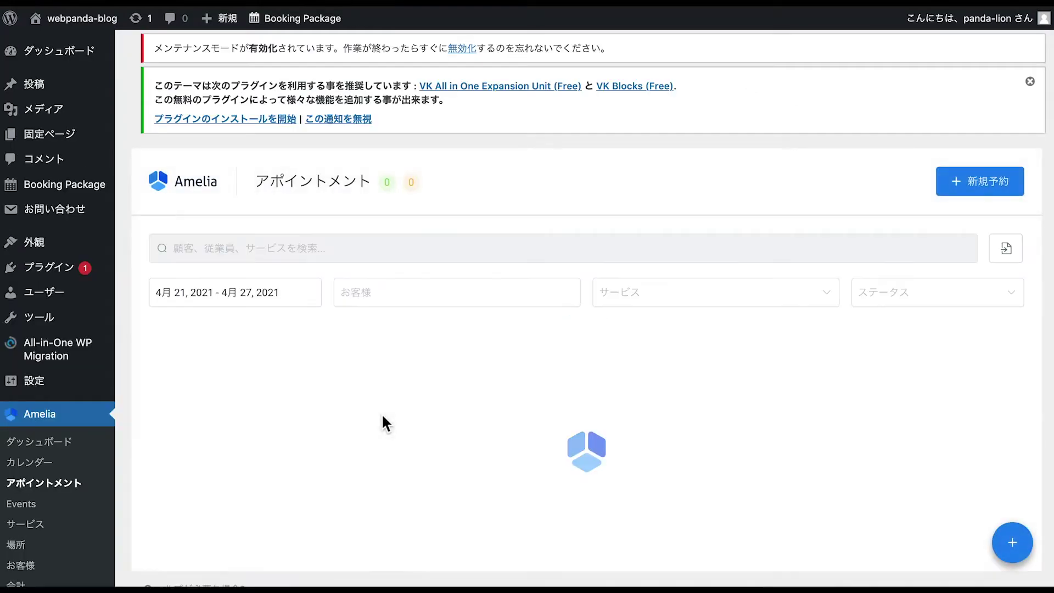
pyautogui.scroll(-2, 383, 417)
pyautogui.click(976, 124)
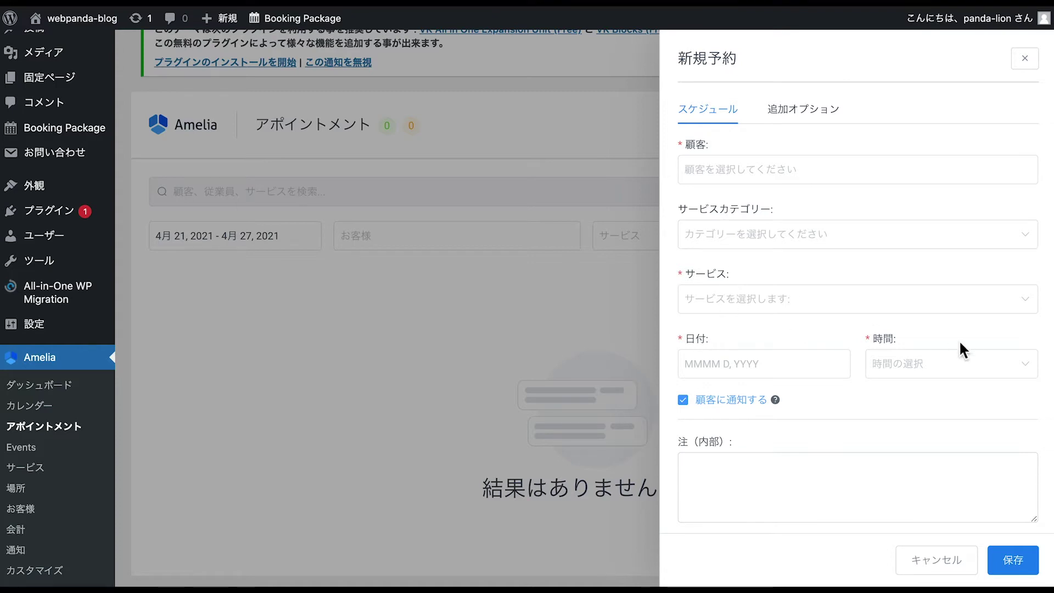
pyautogui.click(1025, 58)
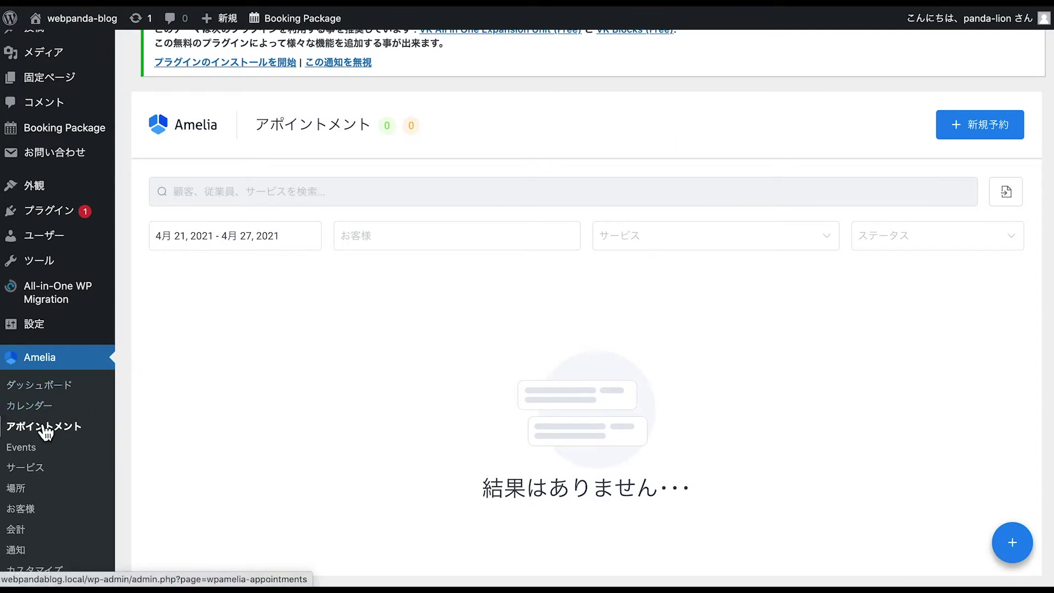
# Open Amelia's Events page and look over the list of scheduled events.
pyautogui.scroll(-1, 45, 432)
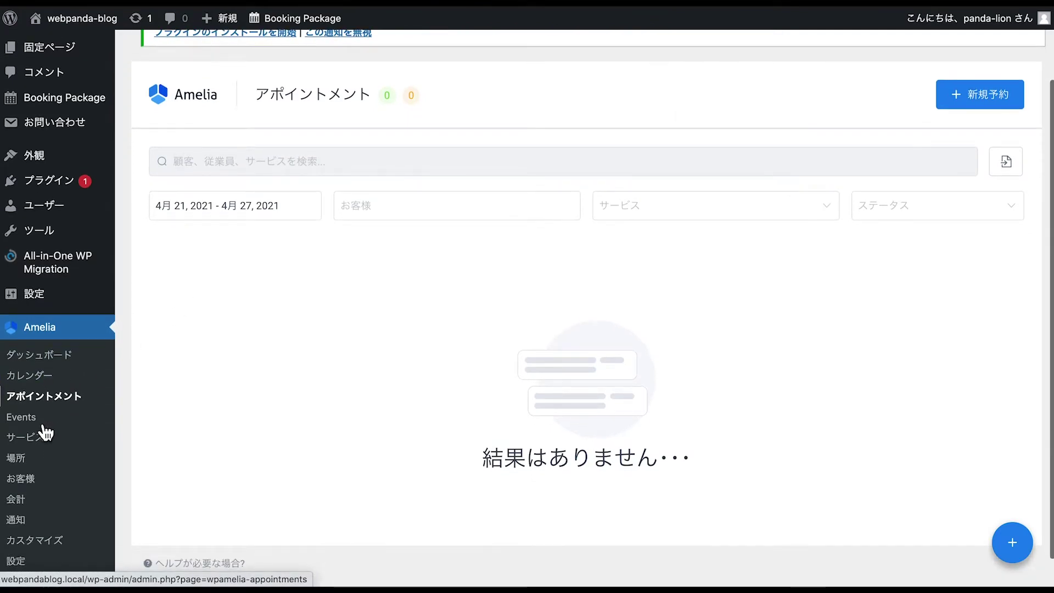
pyautogui.scroll(-1, 45, 432)
pyautogui.click(33, 387)
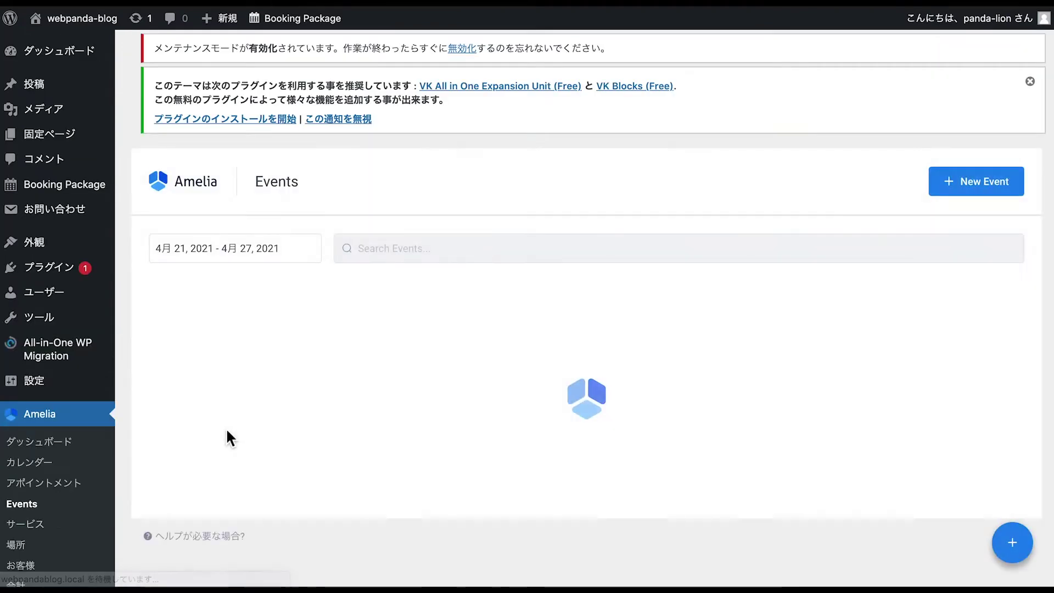
pyautogui.scroll(-1, 829, 229)
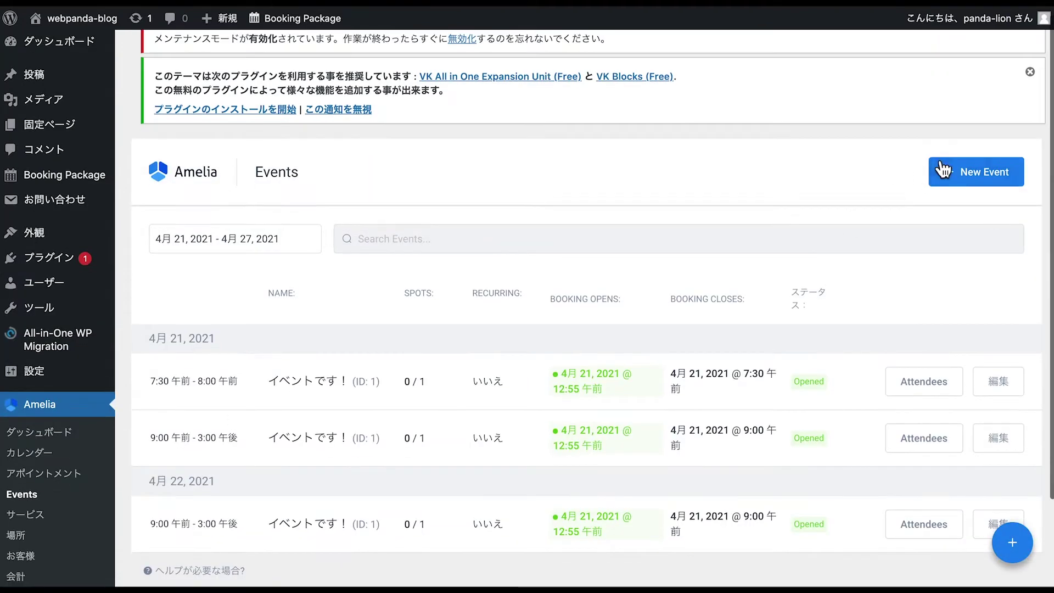
# Examine the New Event form's details, including the recurring option, and its 設定 section, then close it without saving.
pyautogui.click(949, 172)
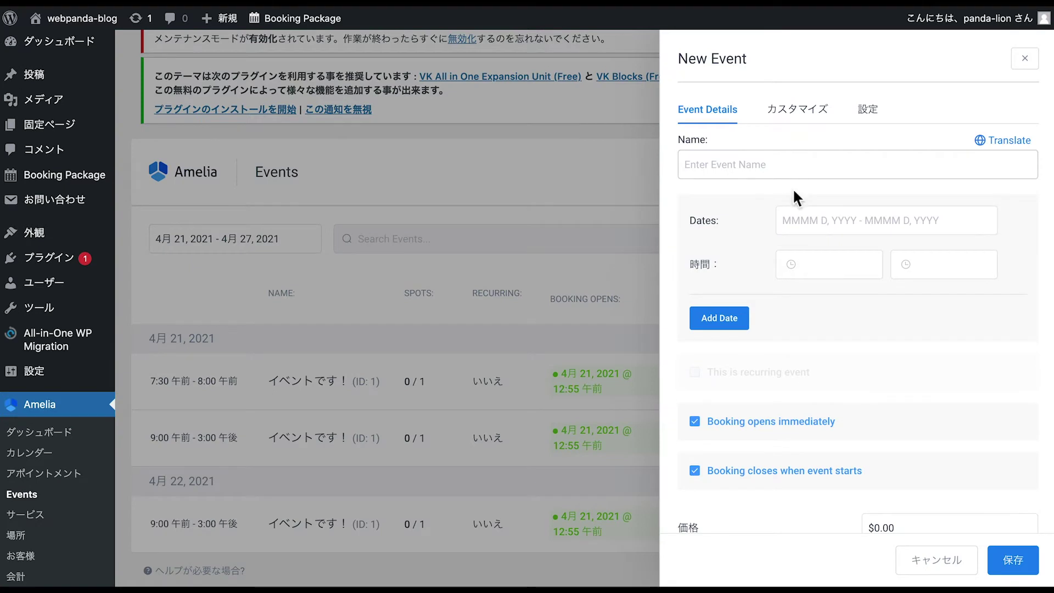
pyautogui.moveTo(794, 371)
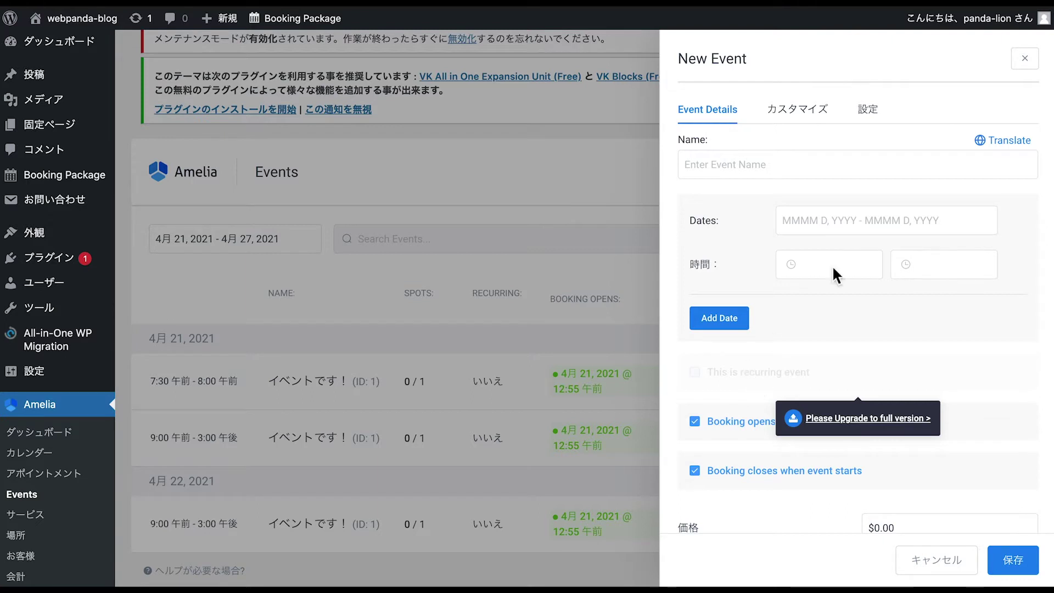
pyautogui.click(818, 123)
pyautogui.click(860, 123)
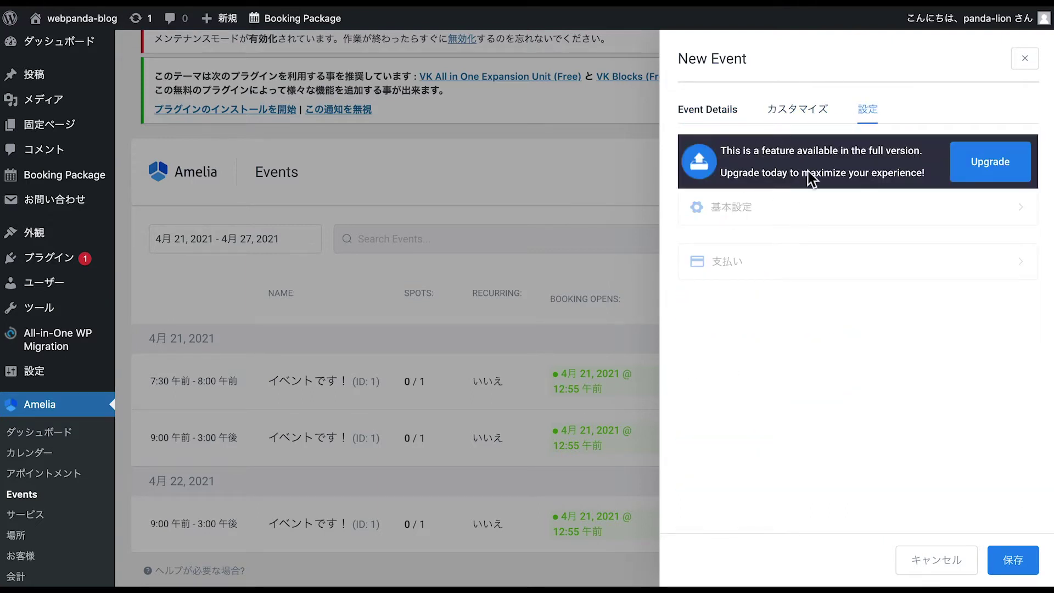
pyautogui.click(729, 117)
pyautogui.click(1030, 60)
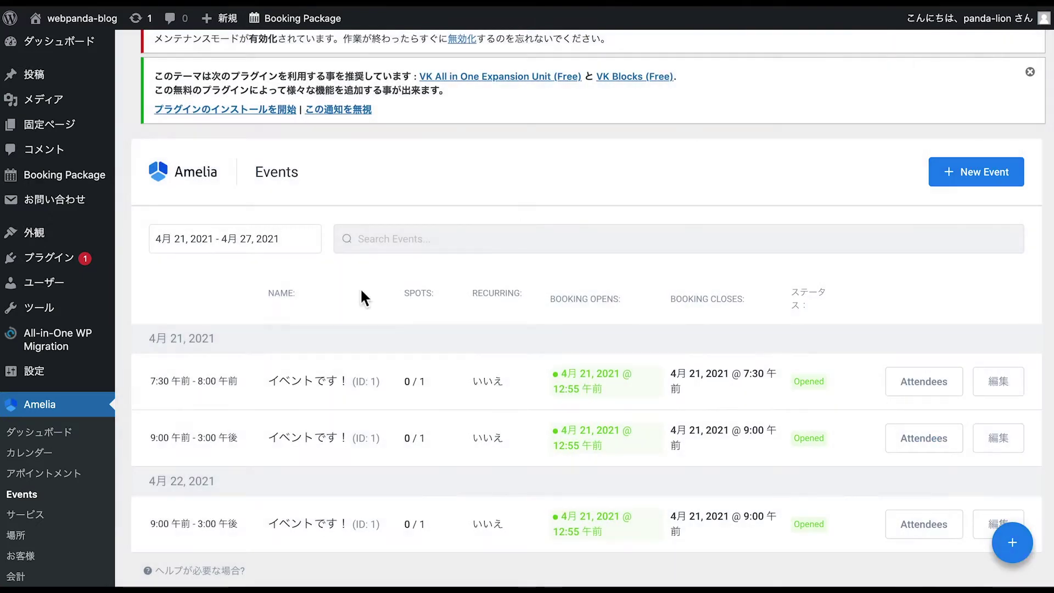
# Open Amelia's services page (サービス) and look over the service categories.
pyautogui.scroll(-2, 28, 472)
pyautogui.click(25, 413)
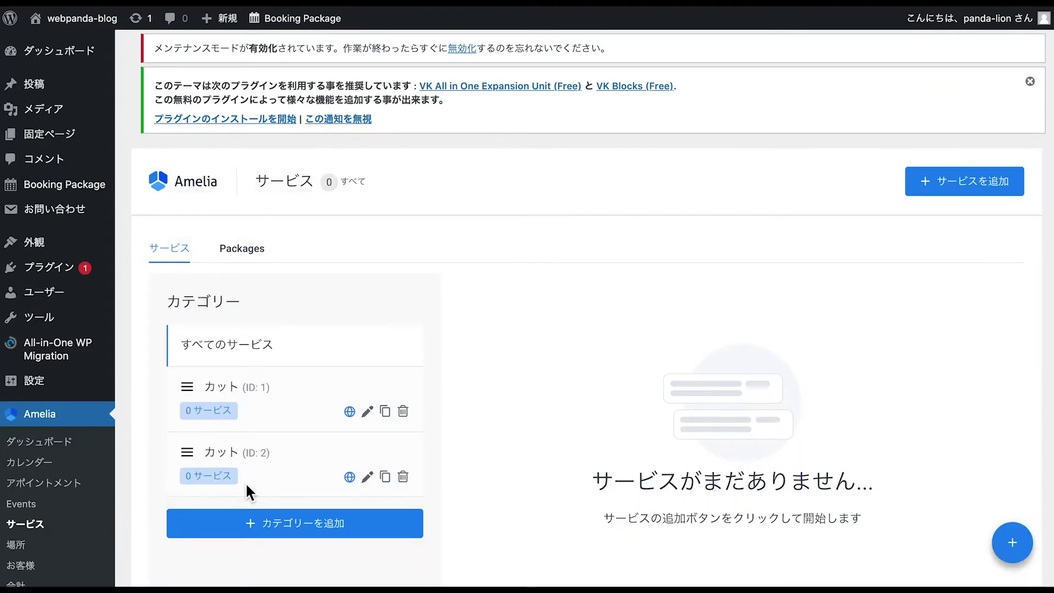
pyautogui.scroll(-2, 246, 486)
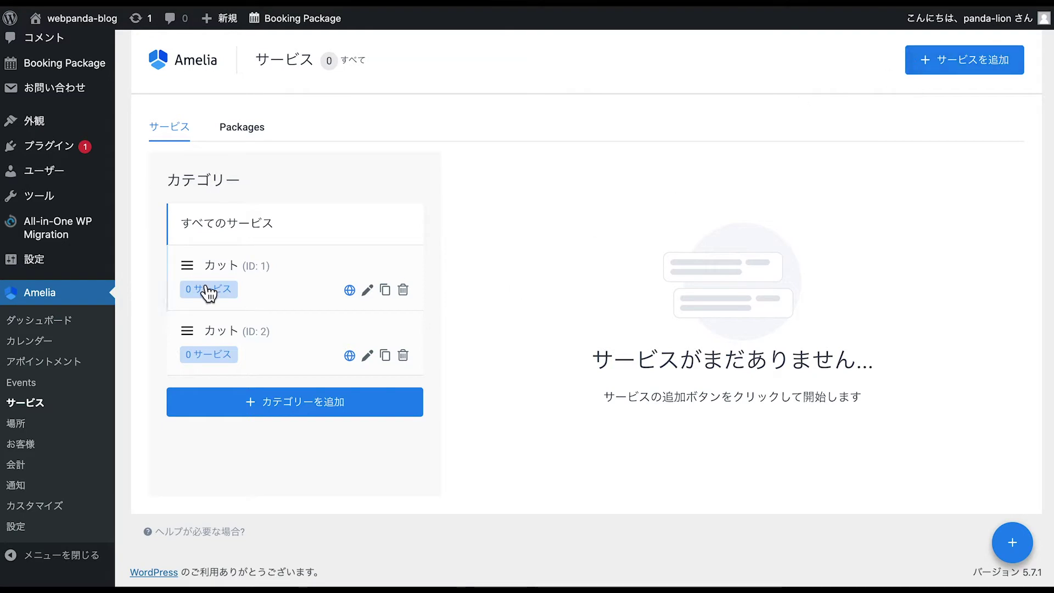
# Open Amelia's locations page (場所) and check what it offers.
pyautogui.click(26, 430)
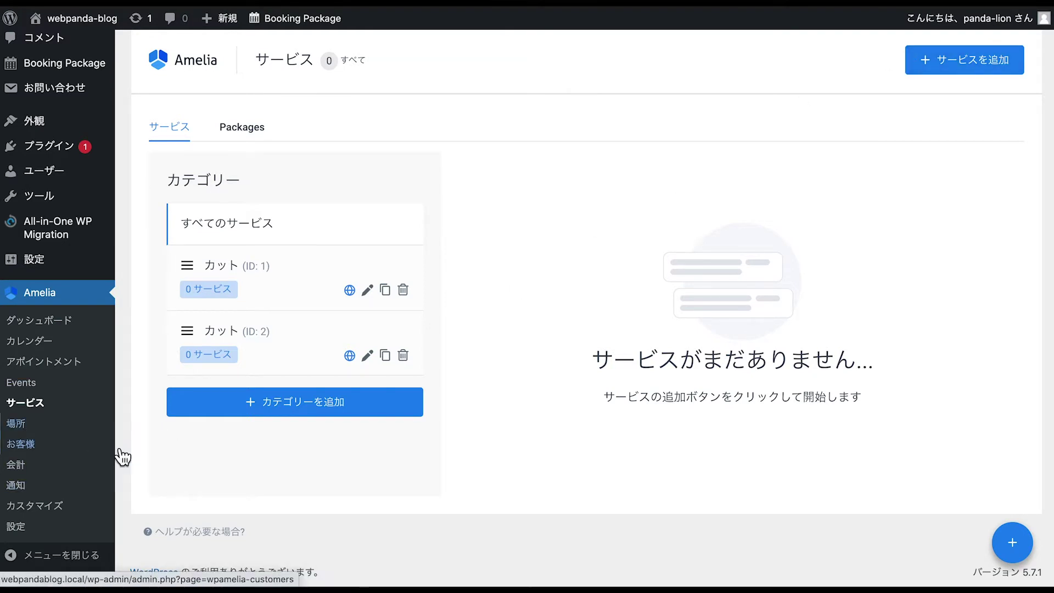
pyautogui.scroll(-3, 122, 457)
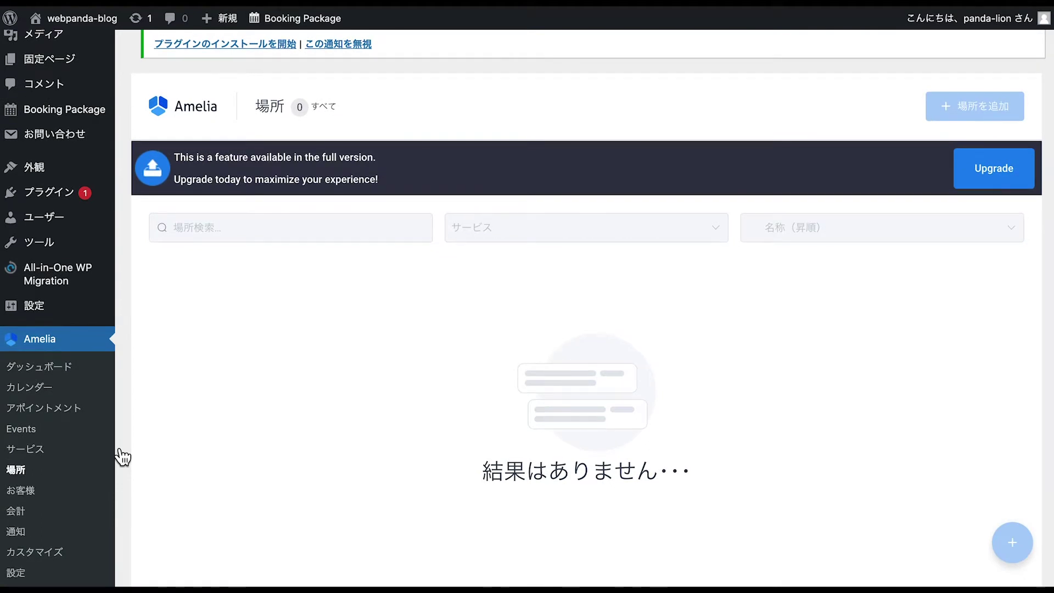
pyautogui.scroll(-2, 122, 456)
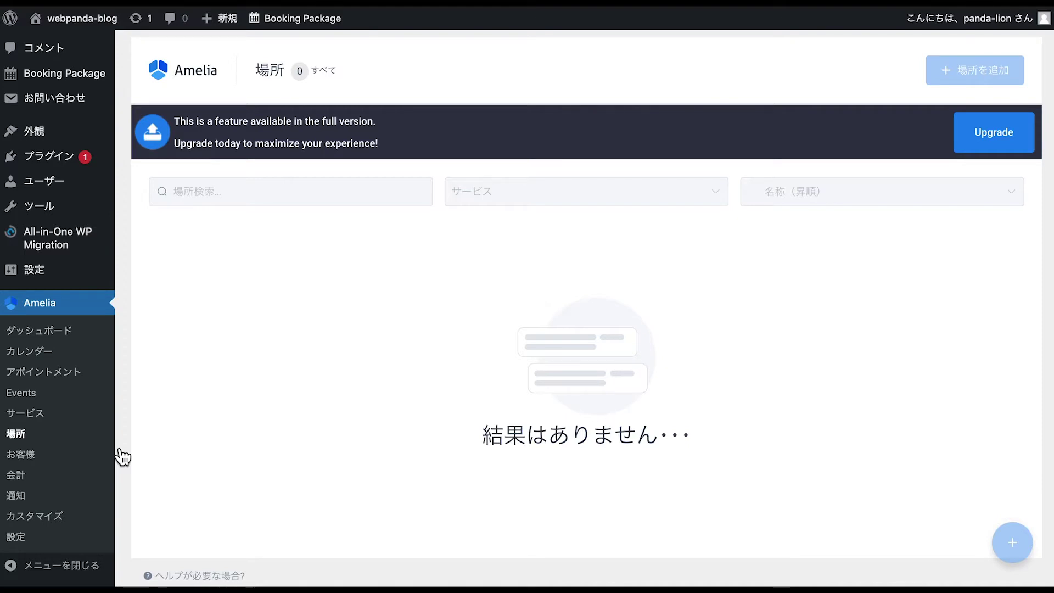
# View Amelia's customers page (お客様) and then its finance page (会計) with the payments list.
pyautogui.click(32, 455)
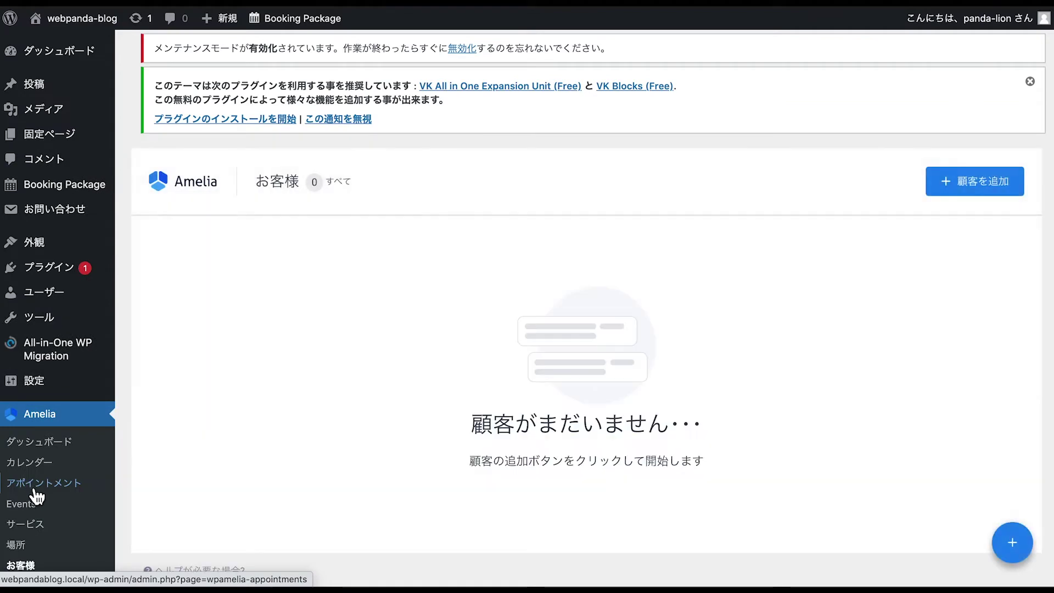
pyautogui.scroll(-3, 36, 496)
pyautogui.click(28, 492)
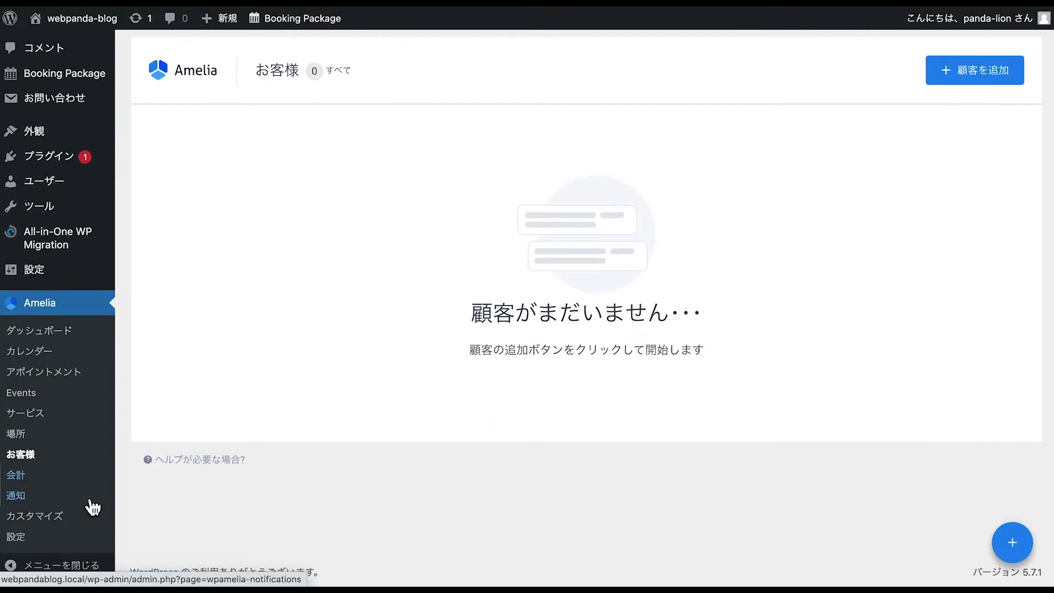
pyautogui.scroll(-2, 93, 507)
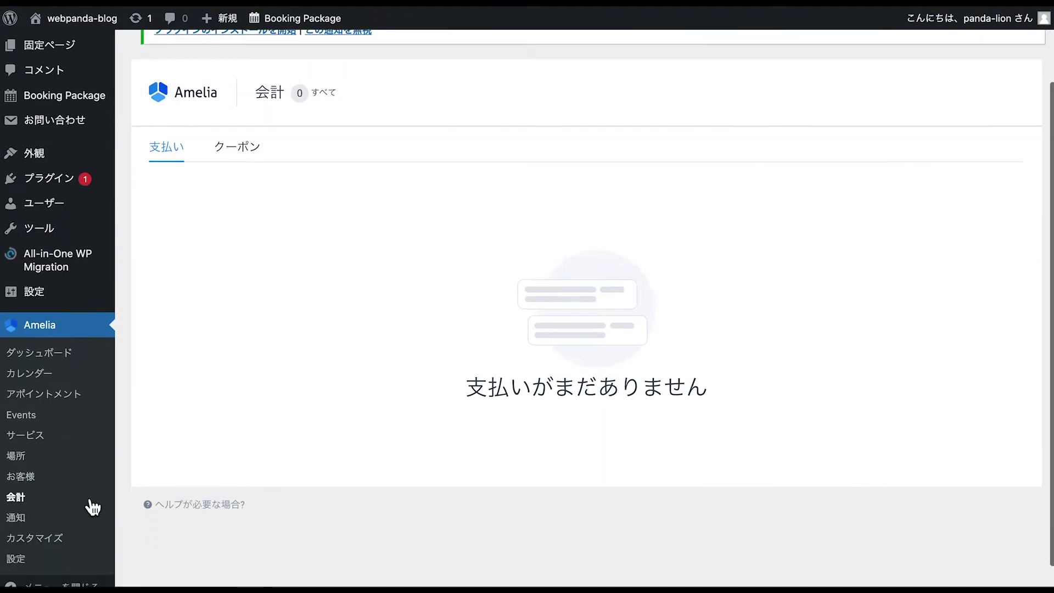
# Open Amelia's notifications page (通知) and review the e-mail template for approved appointments.
pyautogui.click(32, 521)
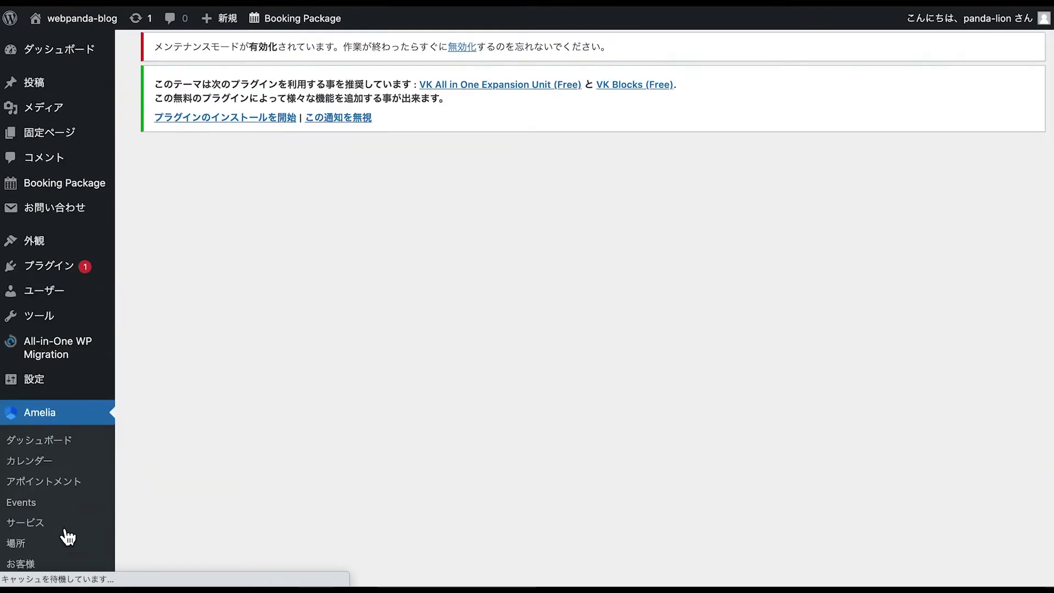
pyautogui.scroll(-2, 64, 536)
pyautogui.scroll(-4, 41, 548)
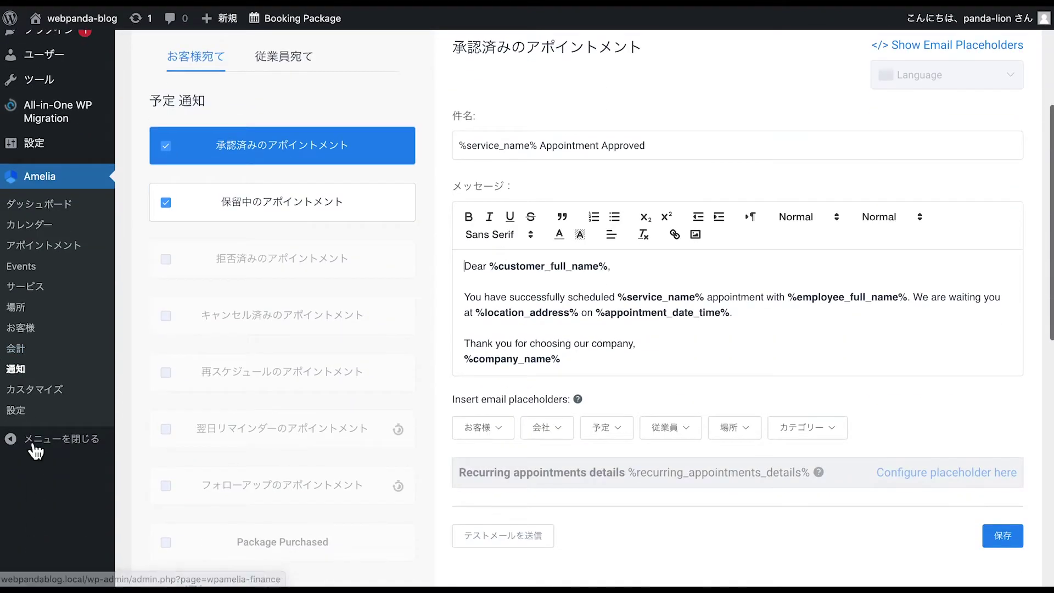
# Open the payment settings (支払いの設定) in Amelia's settings and review the currency options and available payment methods.
pyautogui.click(25, 410)
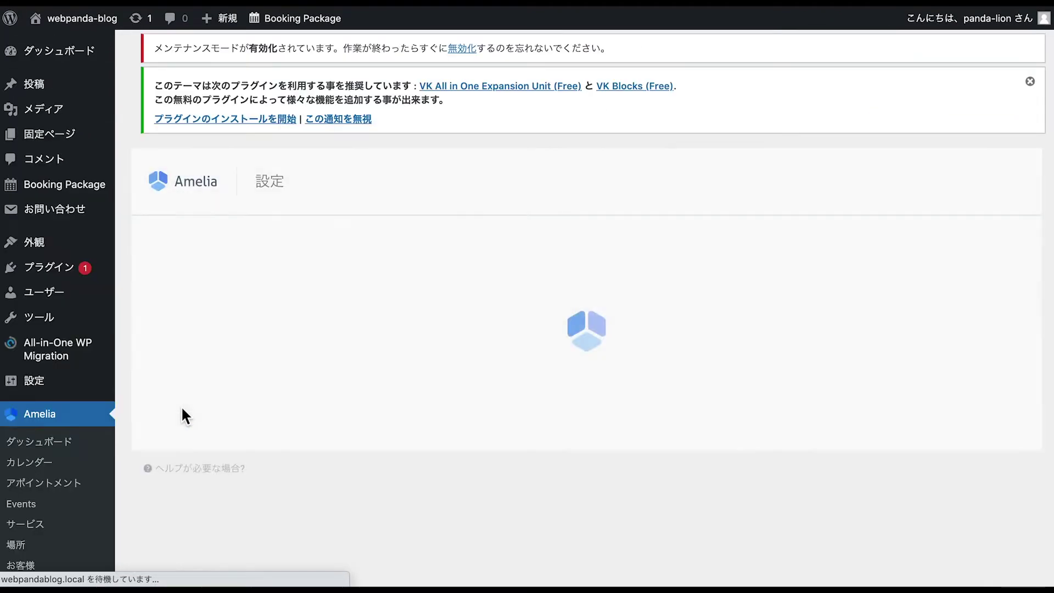
pyautogui.scroll(-2, 214, 357)
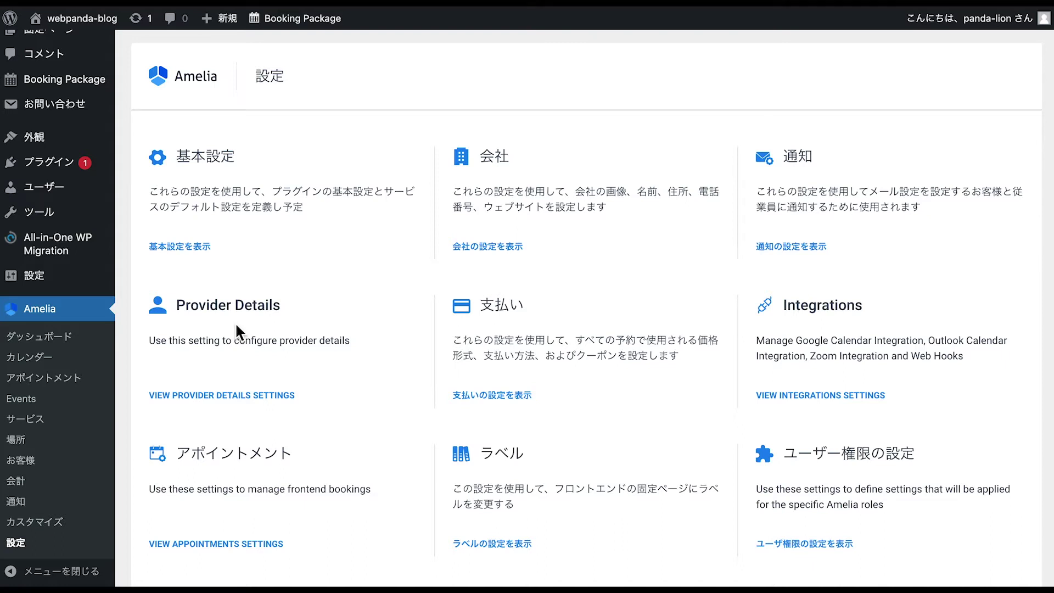
pyautogui.click(493, 396)
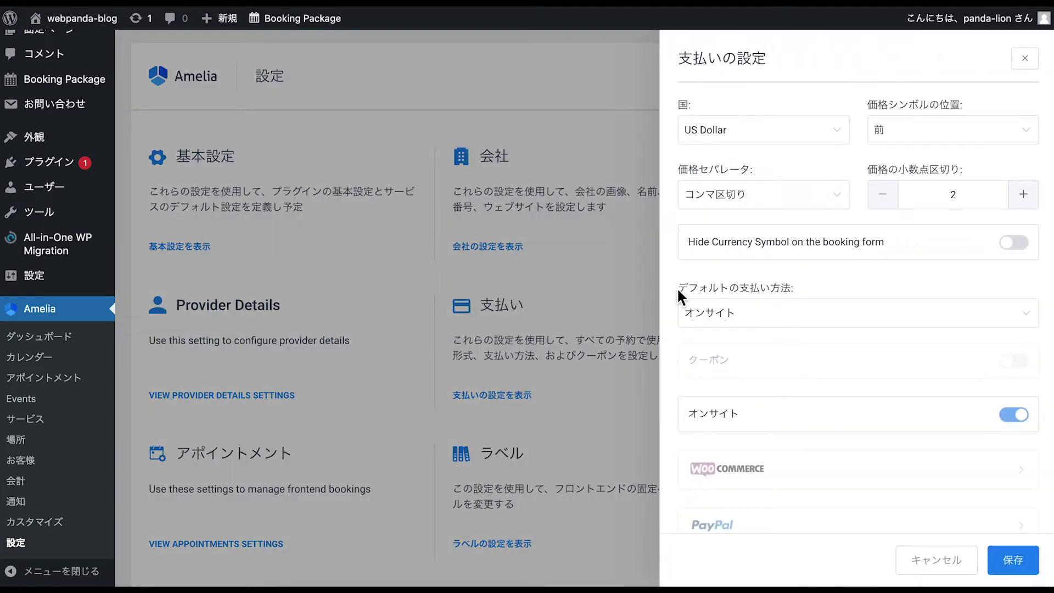
pyautogui.scroll(-3, 681, 287)
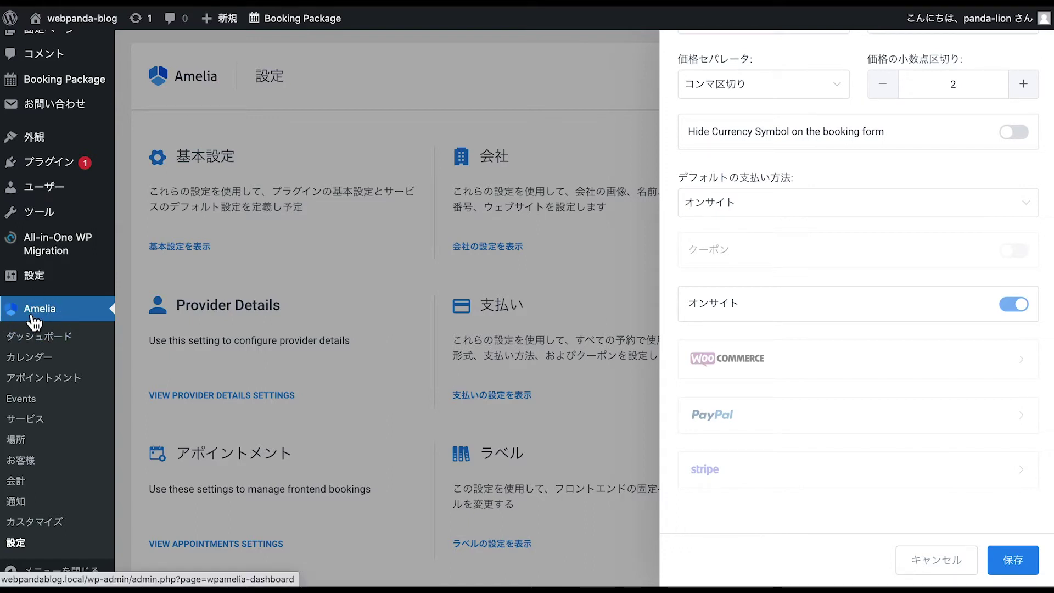
# Close Amelia's payment settings without saving.
pyautogui.scroll(3, 958, 150)
pyautogui.click(1038, 60)
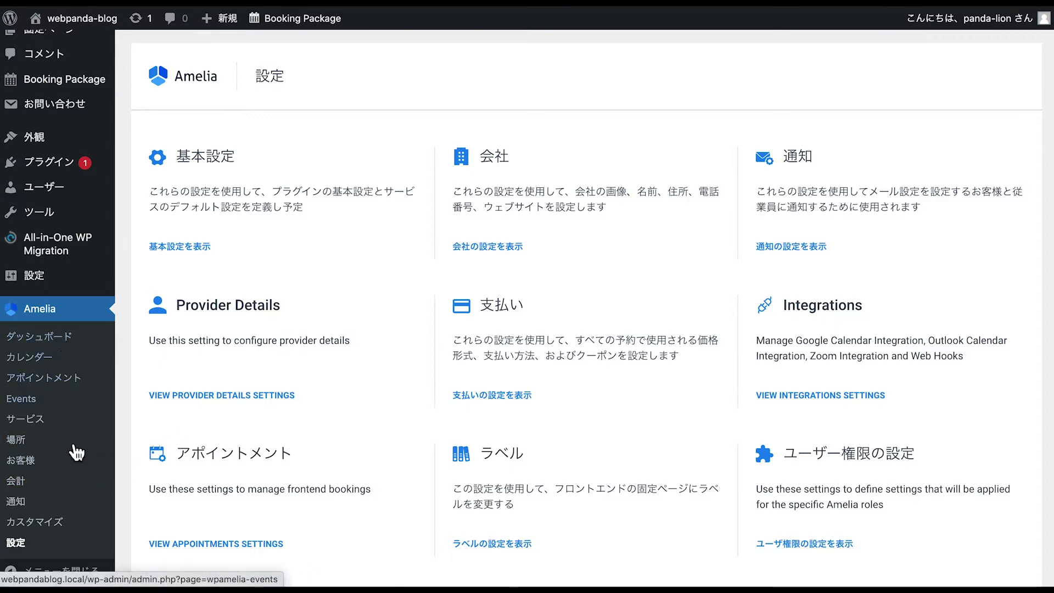
pyautogui.scroll(1, 77, 466)
pyautogui.scroll(1, 77, 467)
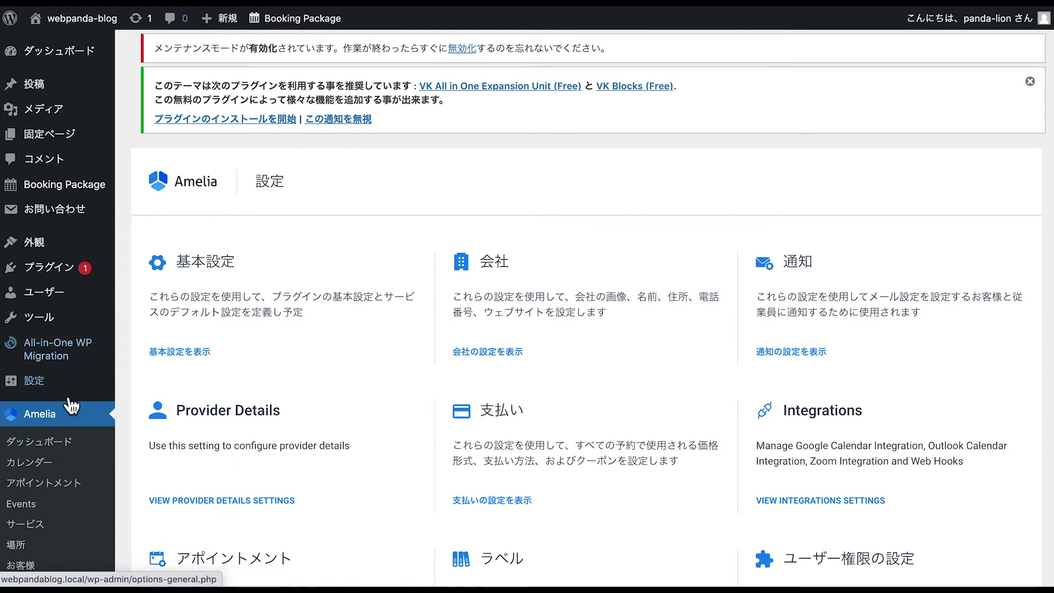
# View Booking Package's reservation calendar (予約レポート), user list (ユーザー) and calendar settings (カレンダー設定).
pyautogui.click(54, 190)
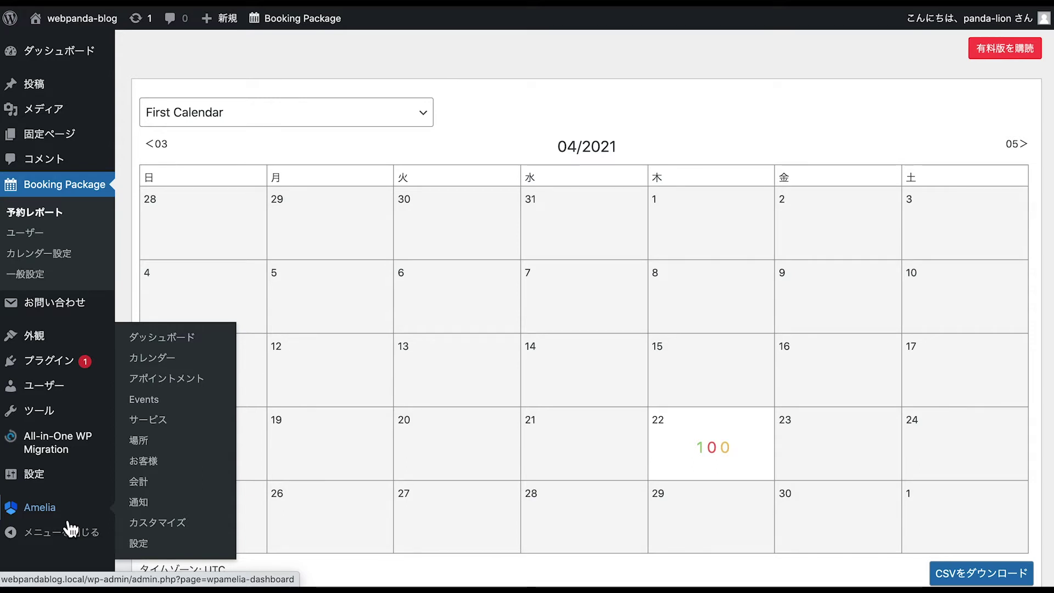
pyautogui.click(48, 237)
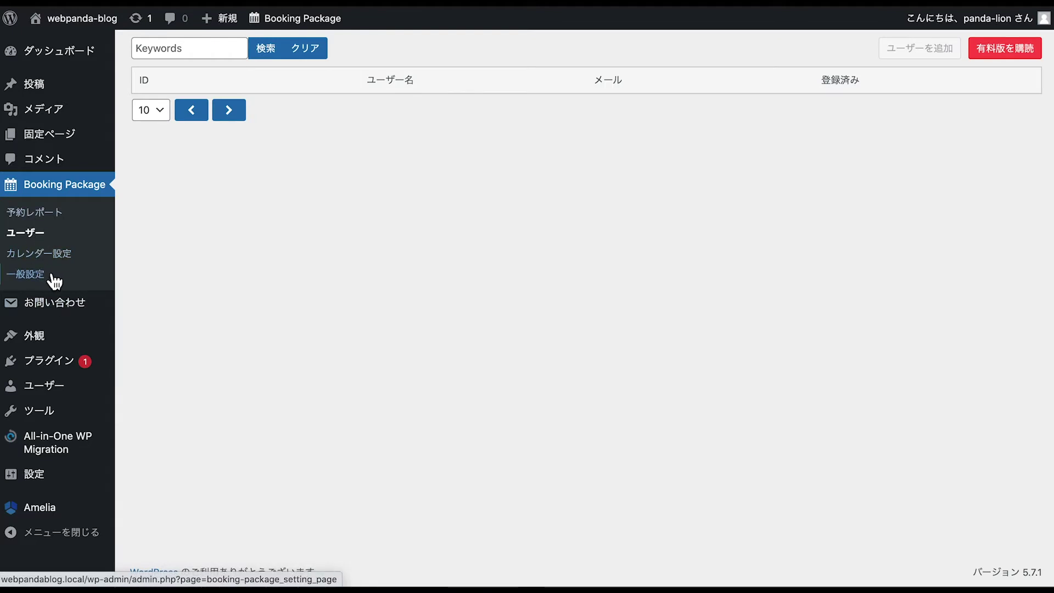
pyautogui.click(43, 254)
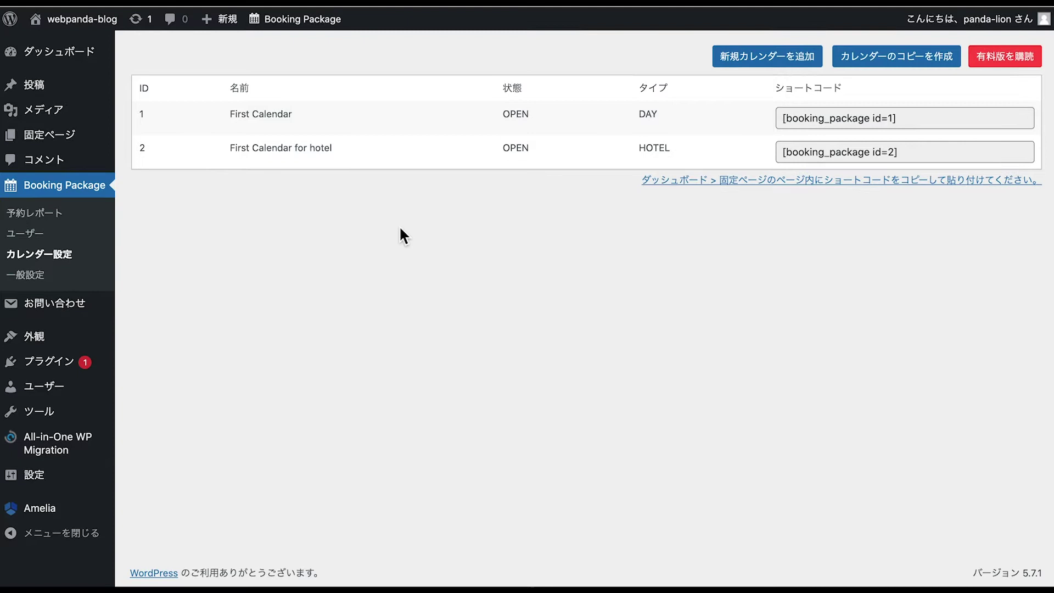
# Open Booking Package's general settings (一般設定) and view the Sync, CSS, JavaScript and subscription (購読) sections.
pyautogui.click(47, 280)
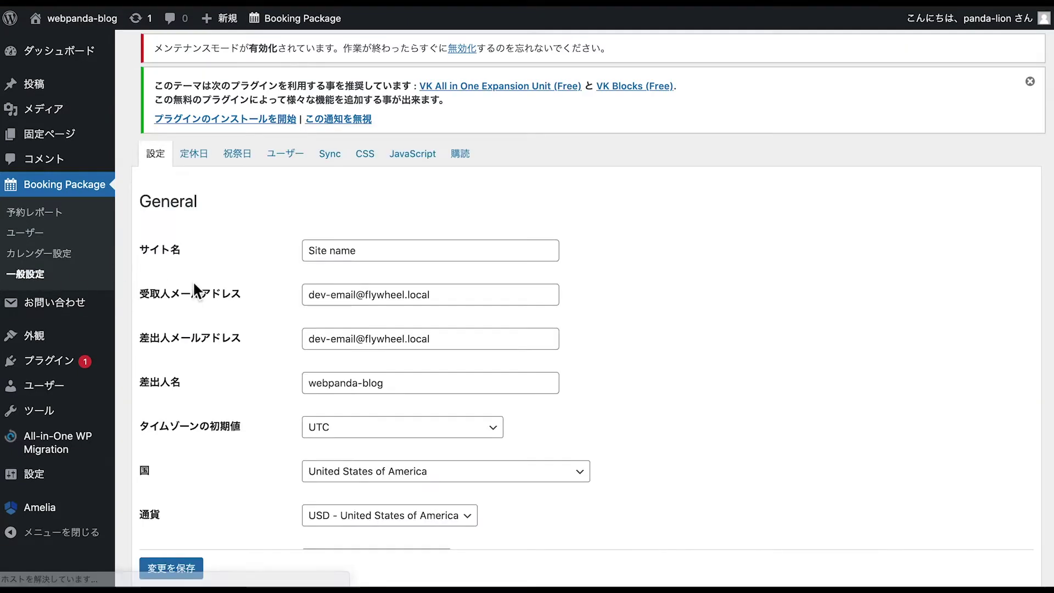
pyautogui.scroll(-3, 246, 336)
pyautogui.scroll(2, 246, 336)
pyautogui.click(327, 131)
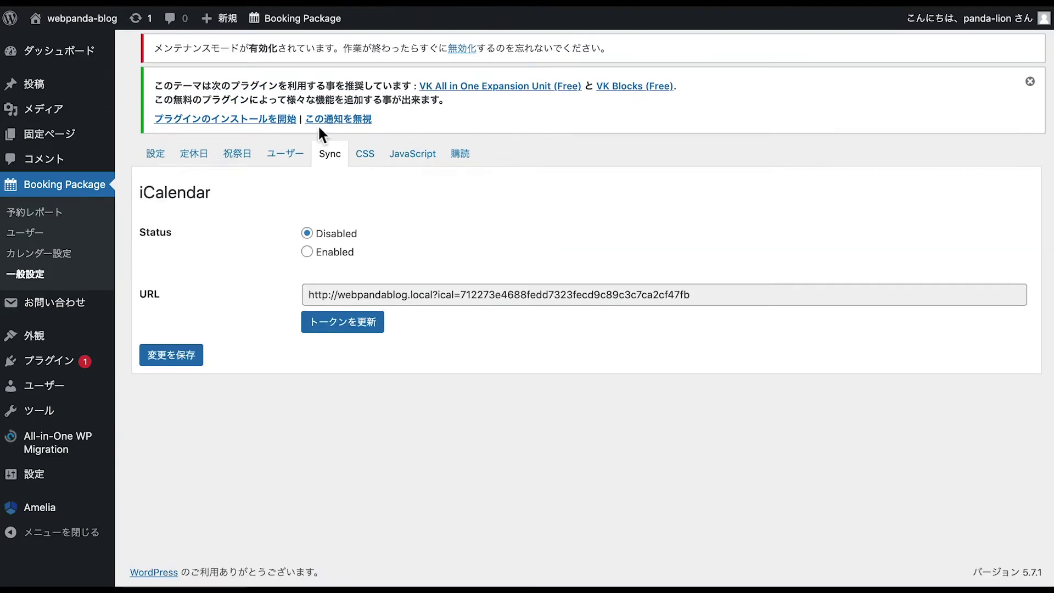
pyautogui.click(367, 162)
pyautogui.click(412, 161)
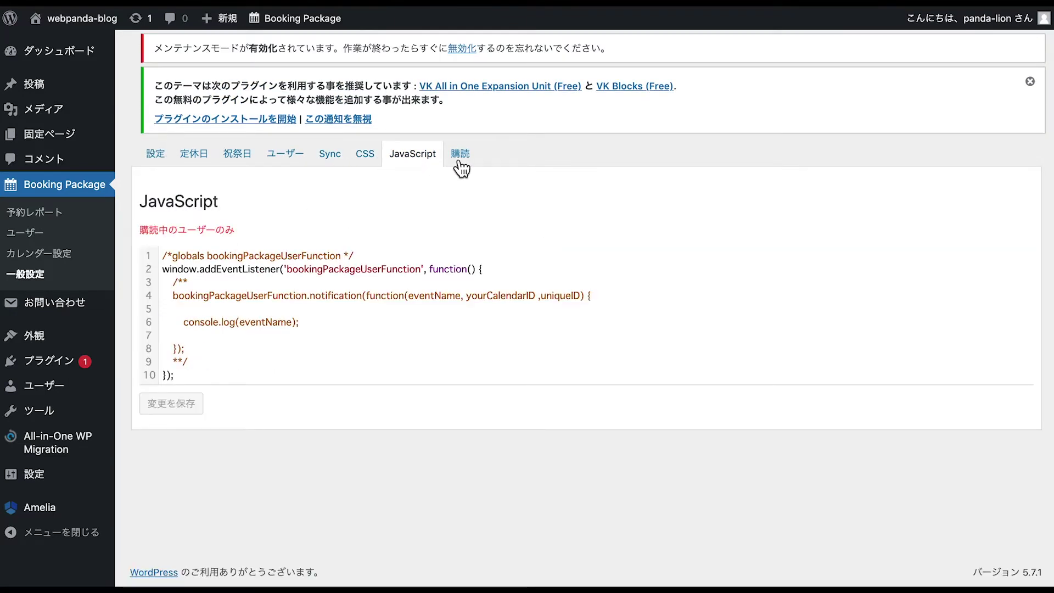
pyautogui.click(462, 165)
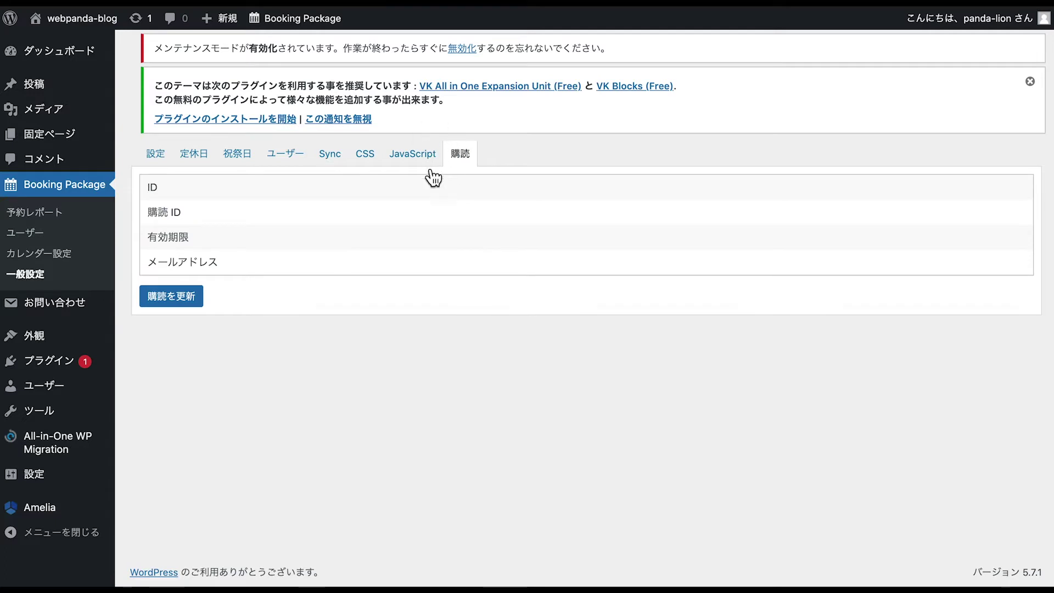
# View the user (ユーザー), public holiday (祝祭日) and regular closing day (定休日) sections of the general settings.
pyautogui.click(303, 158)
pyautogui.click(231, 164)
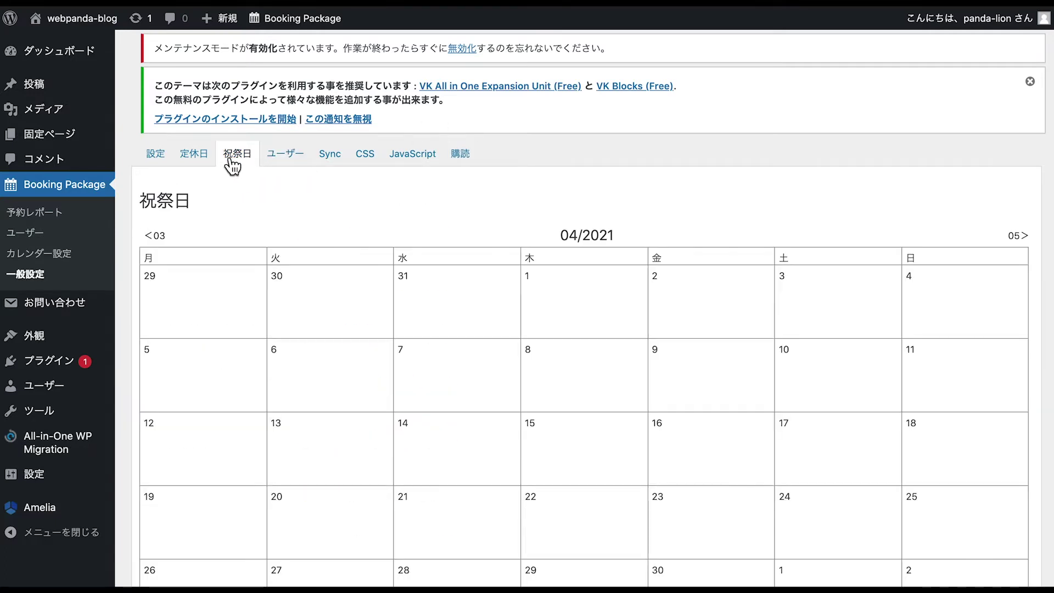
pyautogui.click(193, 163)
# Return to the 設定 section and review its options from General and Design through Mailgun, Stripe and PayPal.
pyautogui.click(162, 163)
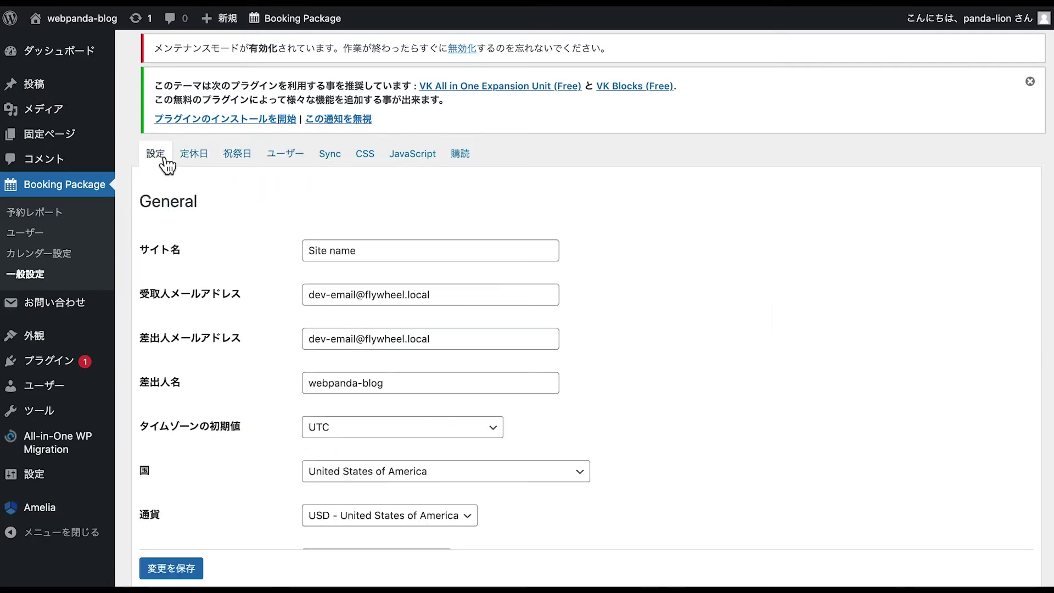
pyautogui.scroll(-5, 201, 288)
pyautogui.scroll(-15, 201, 288)
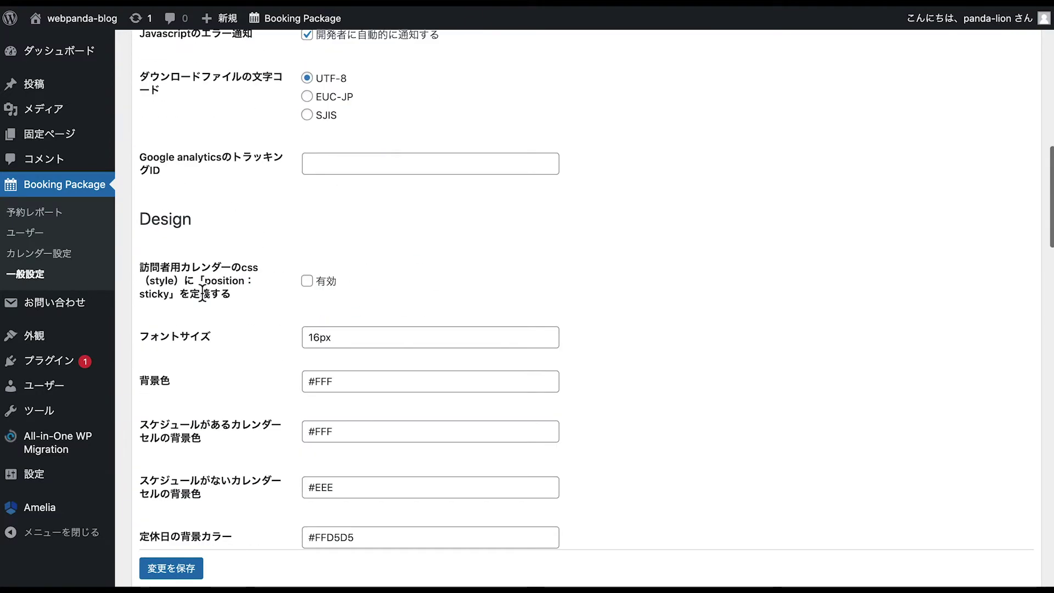
pyautogui.scroll(-15, 202, 295)
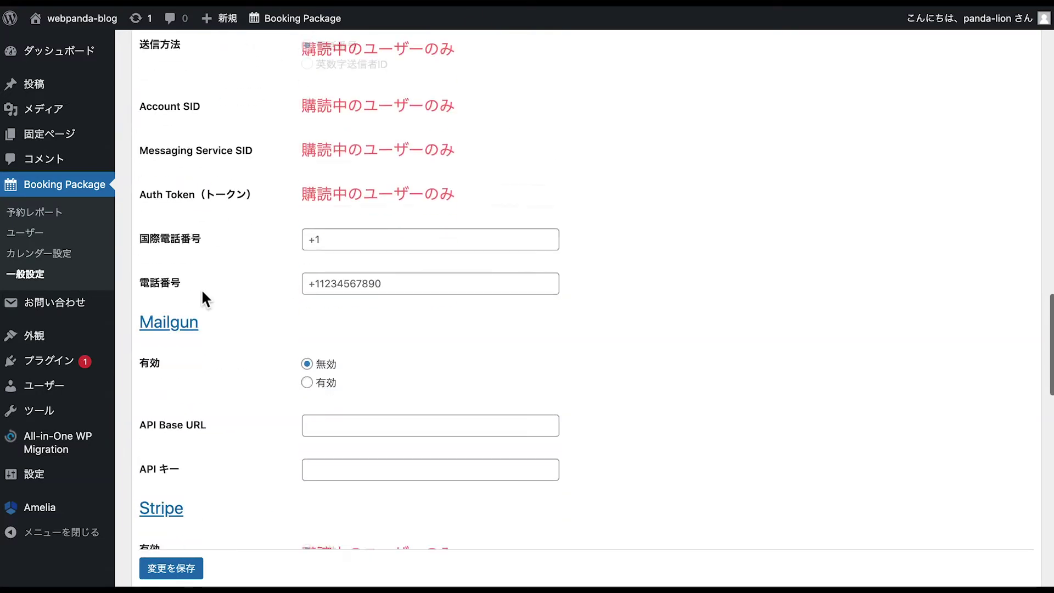
pyautogui.scroll(-3, 203, 299)
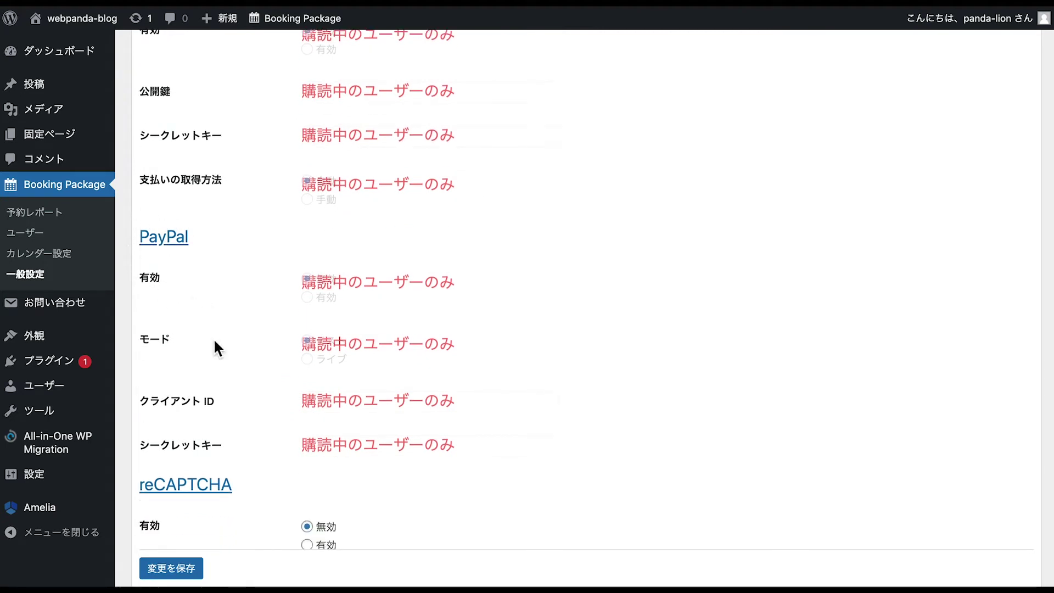
pyautogui.scroll(-2, 213, 338)
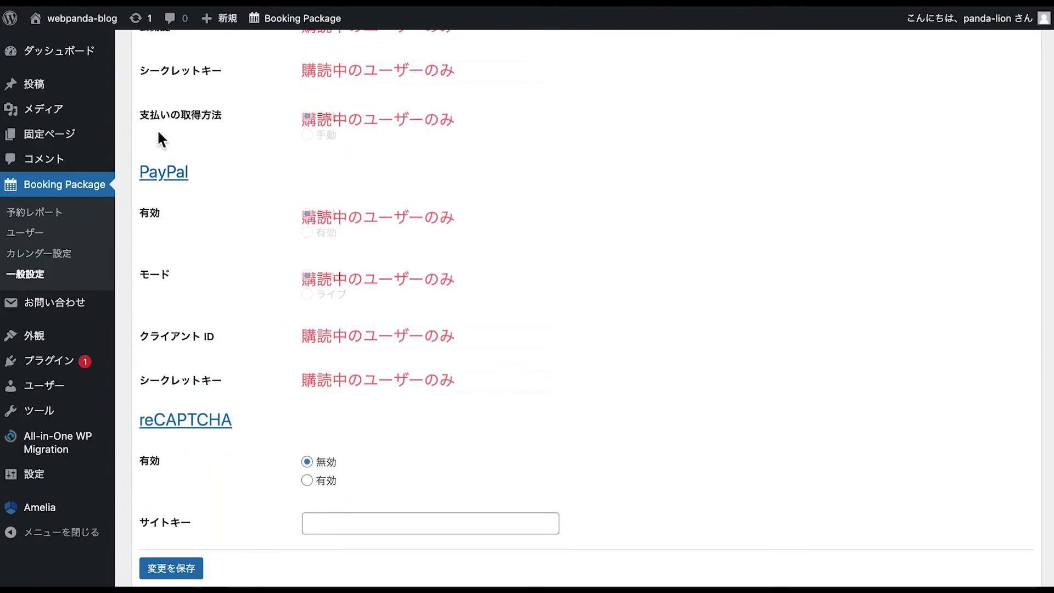
# Examine which Stripe and PayPal fields are restricted to subscribers, and look over the reCAPTCHA and hCaptcha settings.
pyautogui.scroll(8, 183, 212)
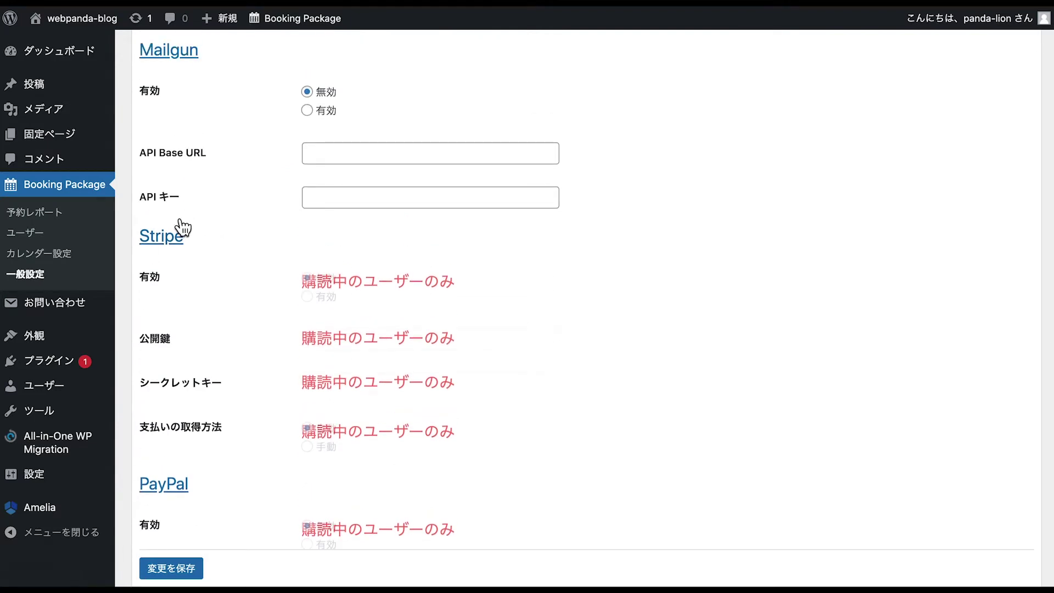
pyautogui.scroll(-4, 186, 256)
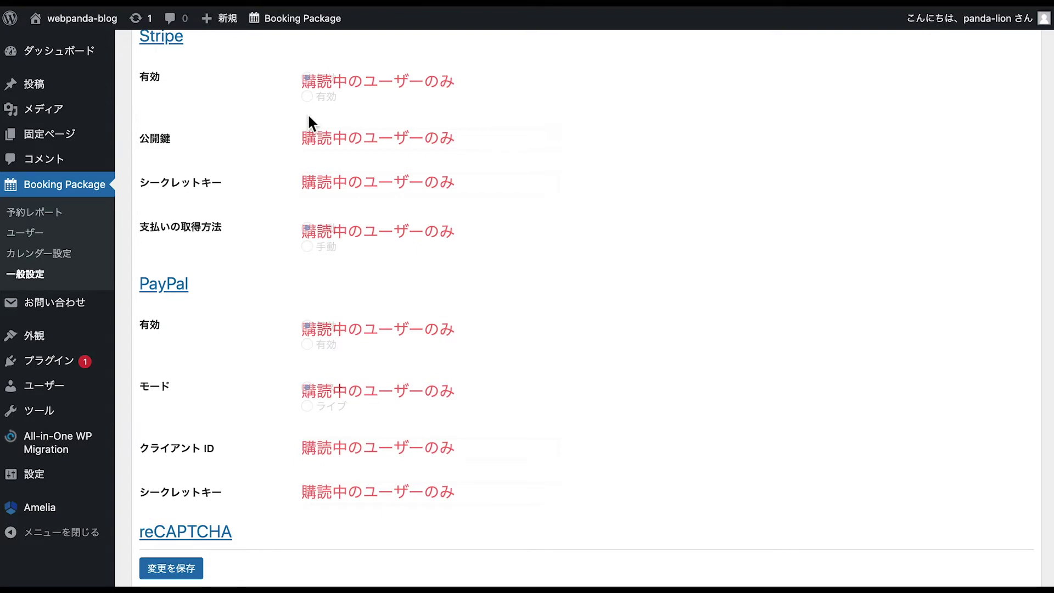
pyautogui.moveTo(460, 137); pyautogui.dragTo(302, 146)
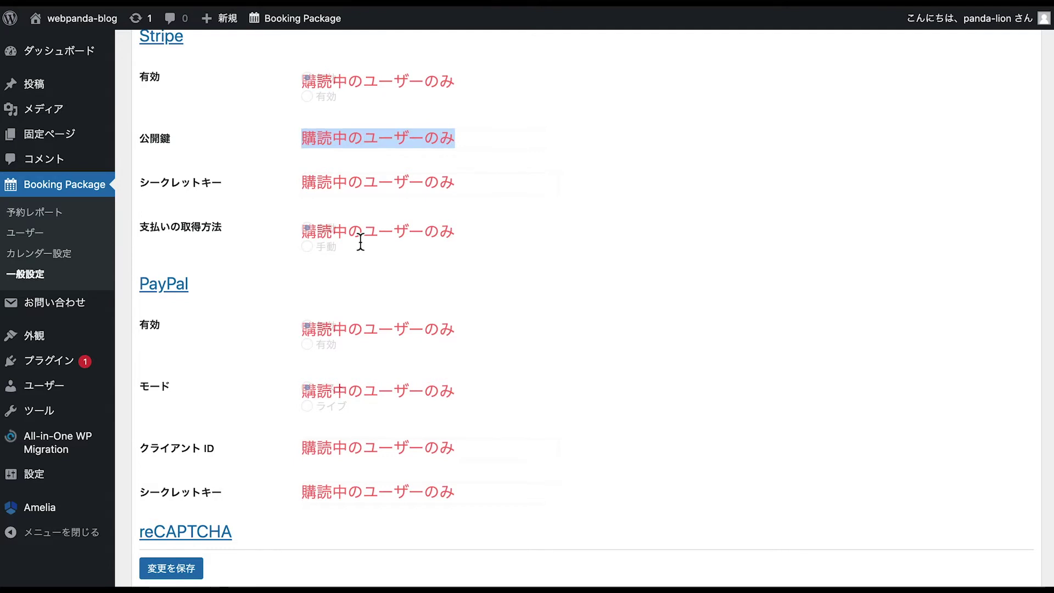
pyautogui.scroll(-1, 361, 241)
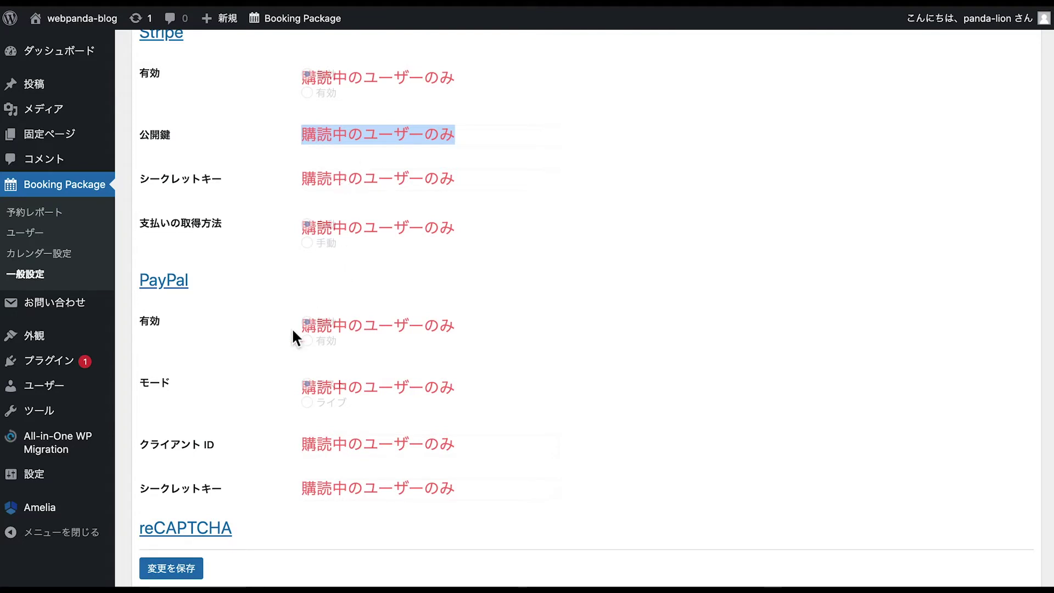
pyautogui.scroll(-5, 293, 331)
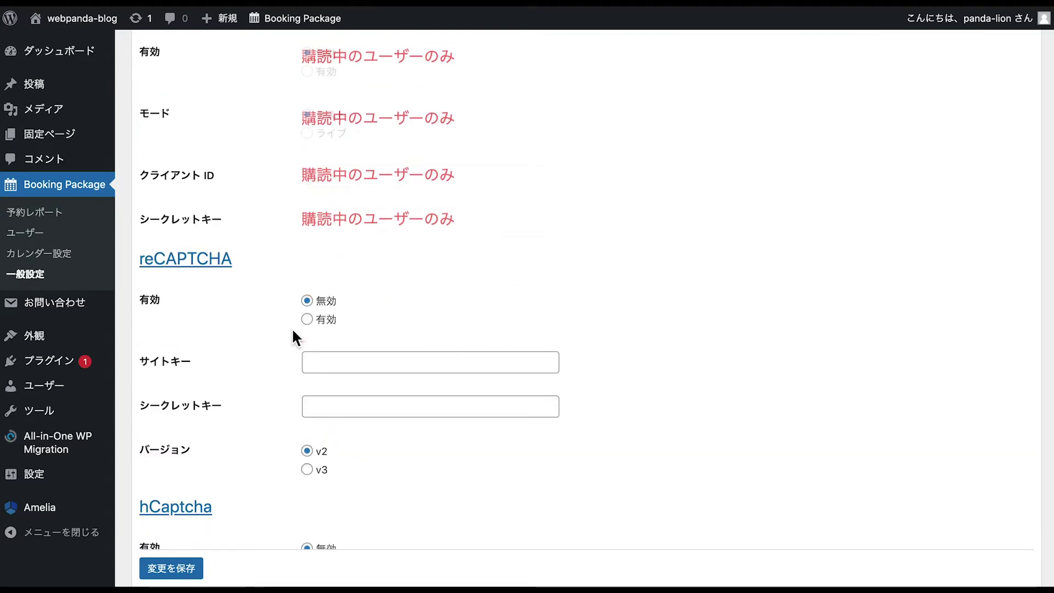
pyautogui.scroll(-5, 293, 332)
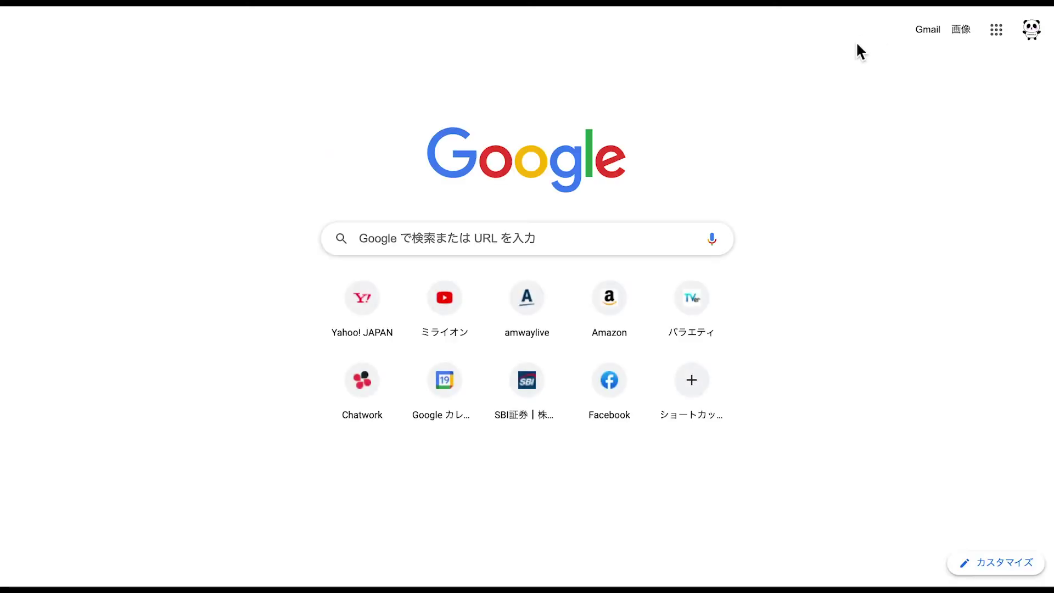
# Search Google for 予約システム.
pyautogui.click(518, 250)
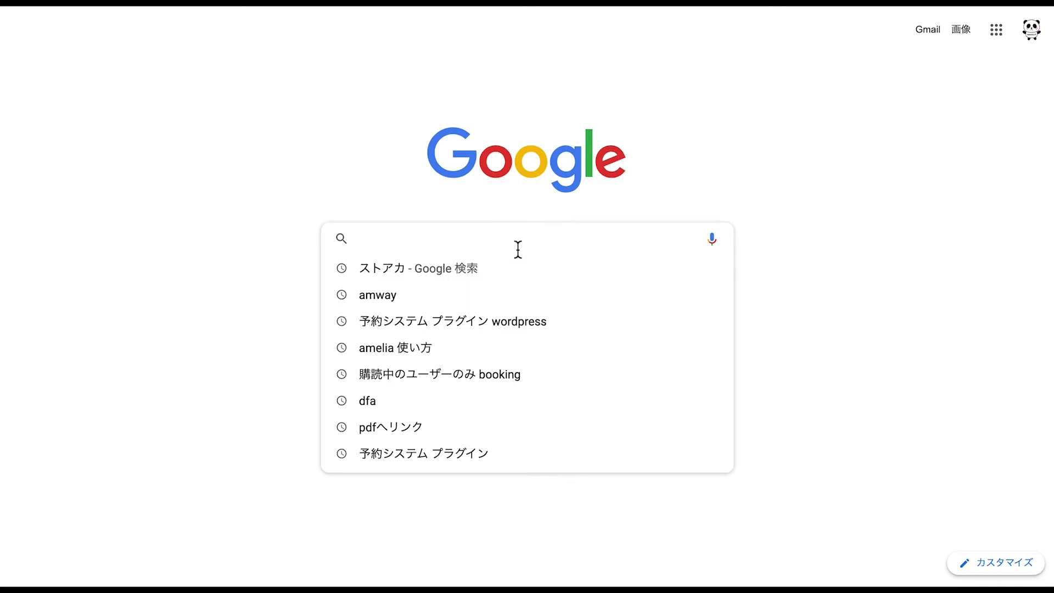
pyautogui.write('予約シス')
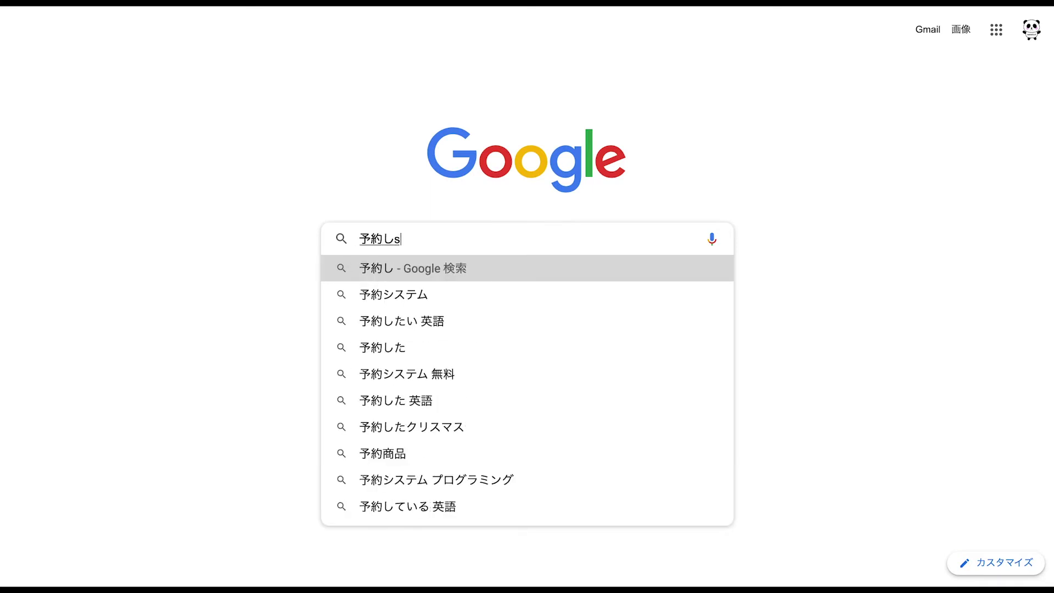
pyautogui.write('テム')
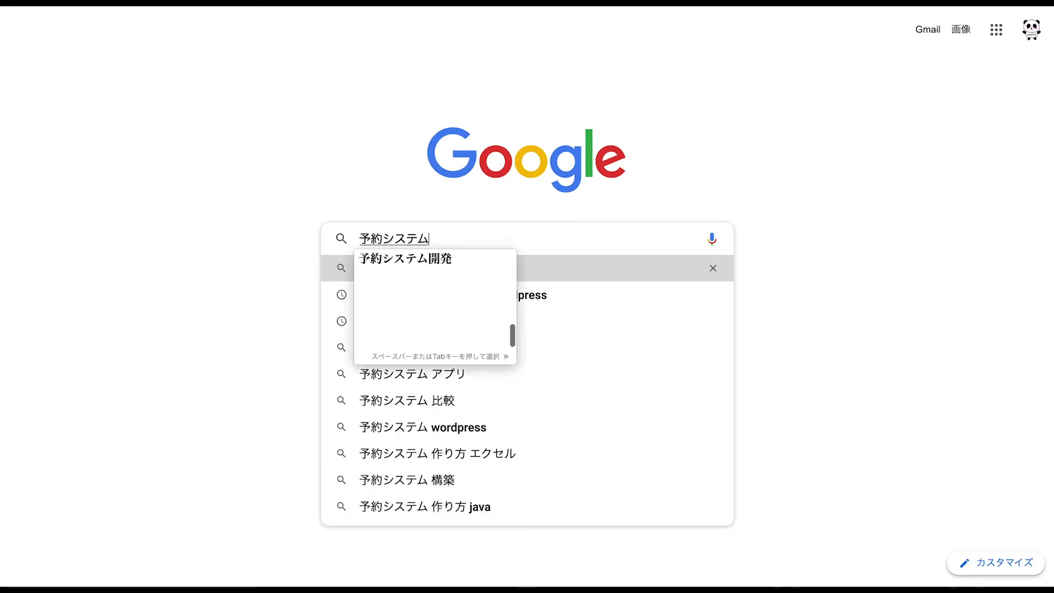
pyautogui.press('Return')
pyautogui.press('Return')
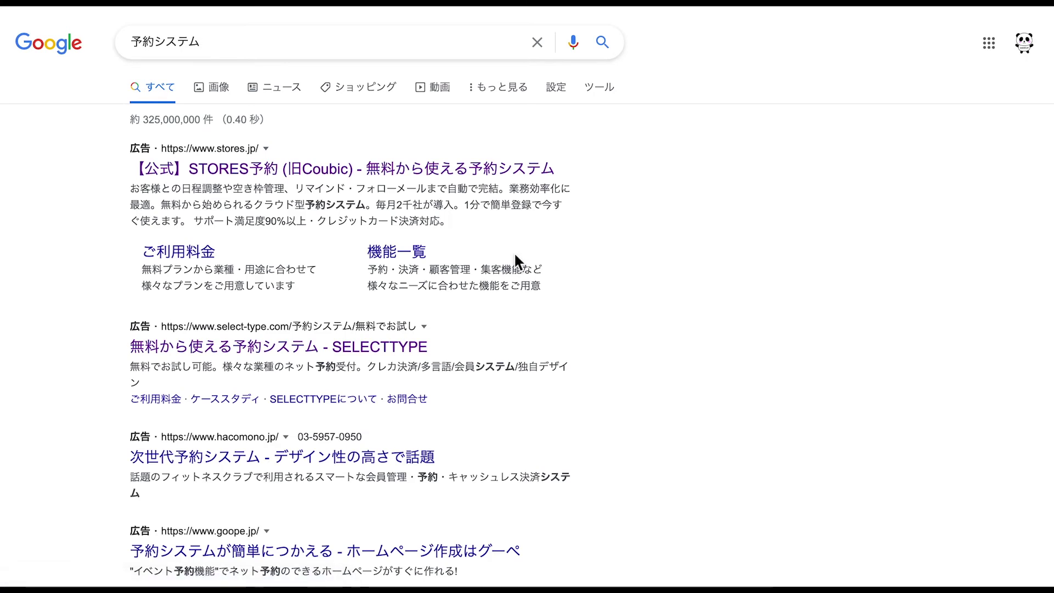
# Look through the search results down to the RESERVA (レゼルバ) reservation system entry.
pyautogui.scroll(-7, 514, 251)
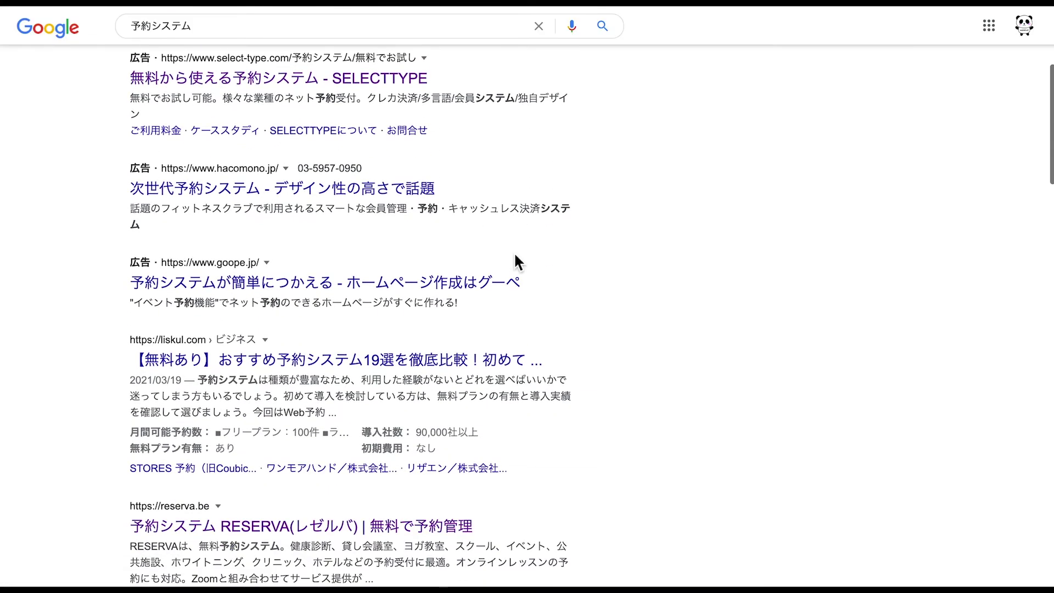
pyautogui.scroll(-1, 515, 261)
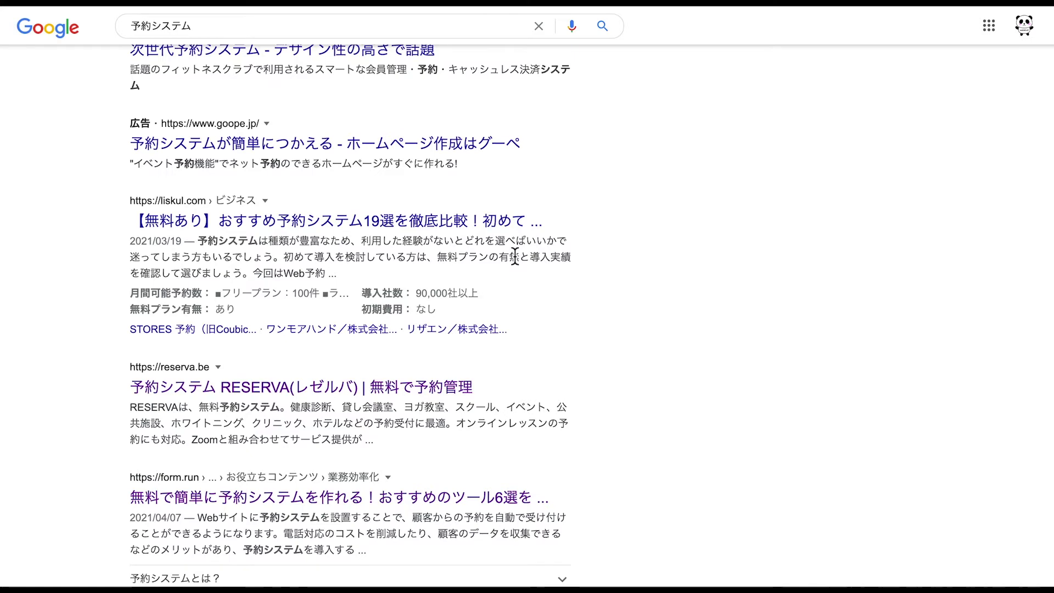
pyautogui.scroll(-3, 515, 253)
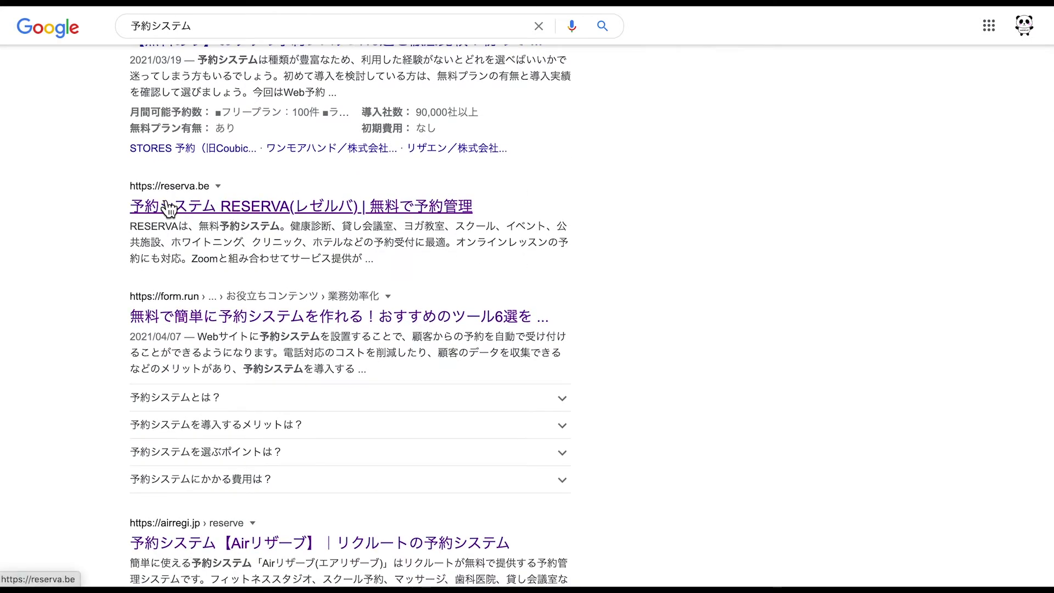
pyautogui.moveTo(122, 210); pyautogui.dragTo(453, 212)
pyautogui.click(504, 212)
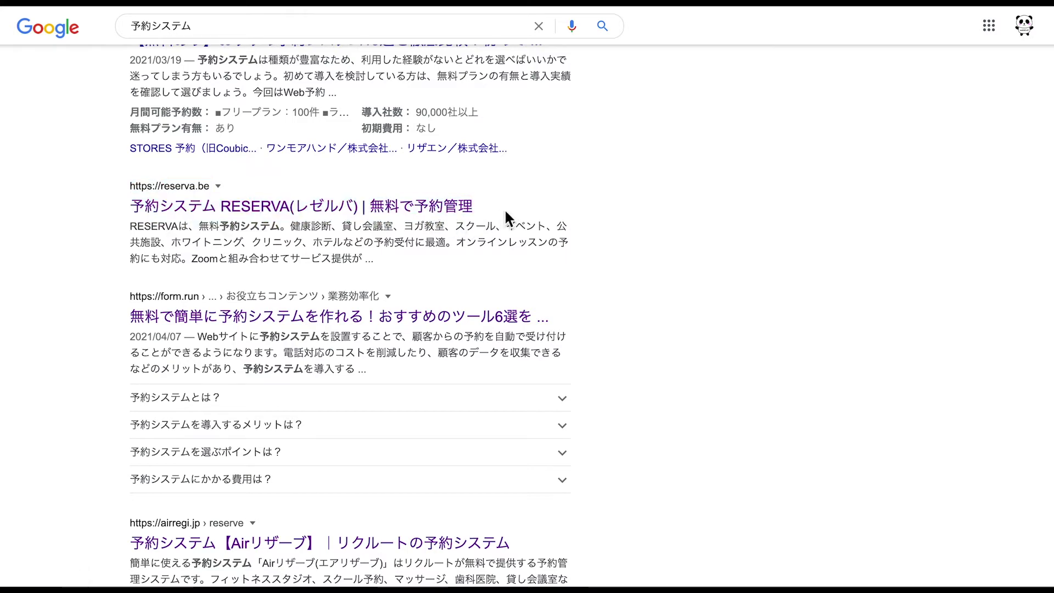
# Open the RESERVA website and look through its home page down to the 設定したら、すぐにオープン section.
pyautogui.click(283, 213)
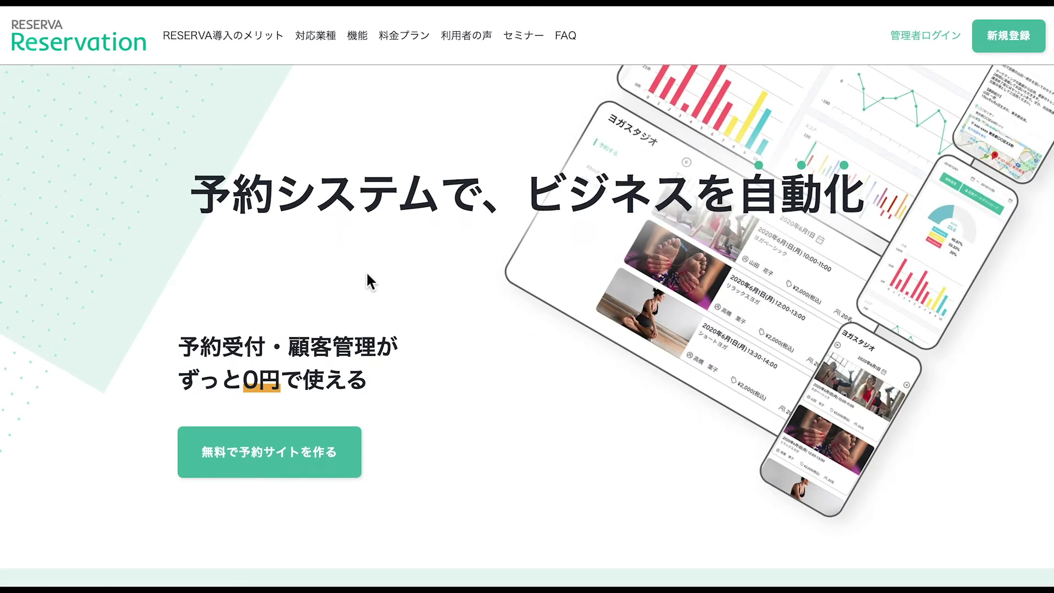
pyautogui.scroll(-3, 366, 275)
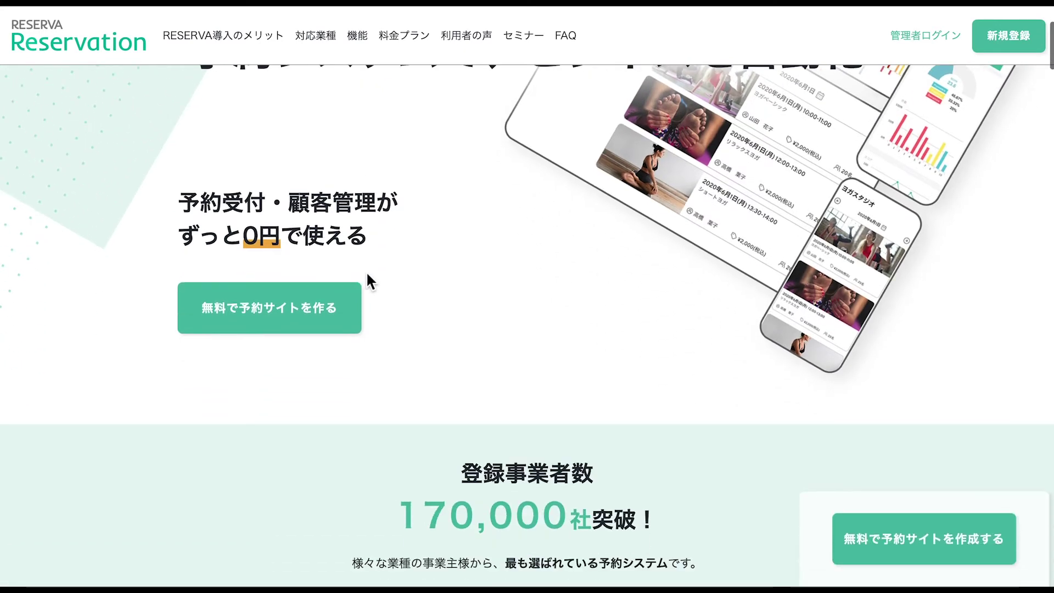
pyautogui.scroll(-1, 362, 275)
pyautogui.scroll(-8, 313, 267)
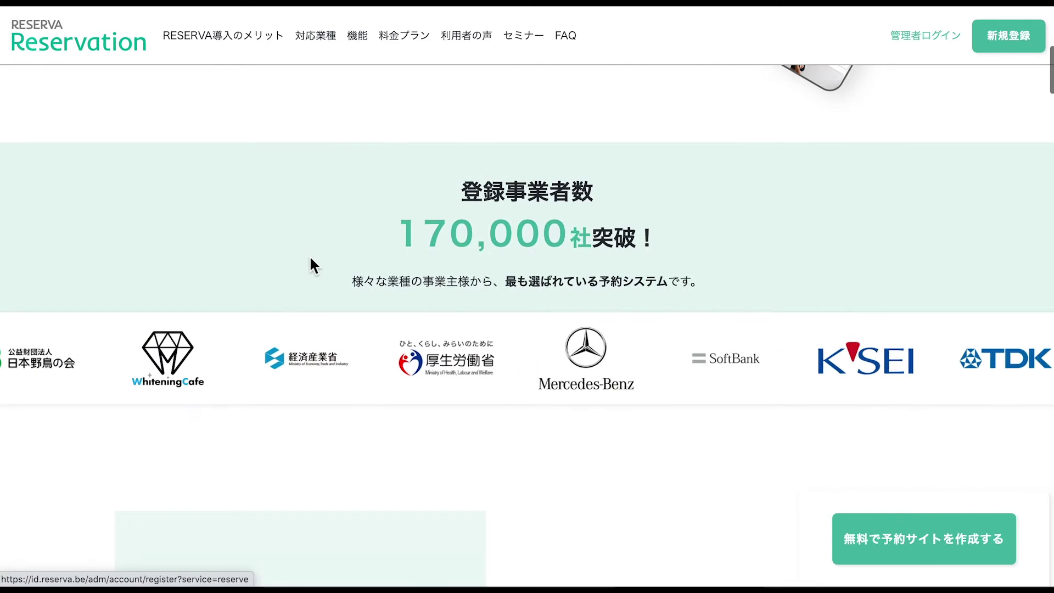
pyautogui.scroll(-3, 311, 266)
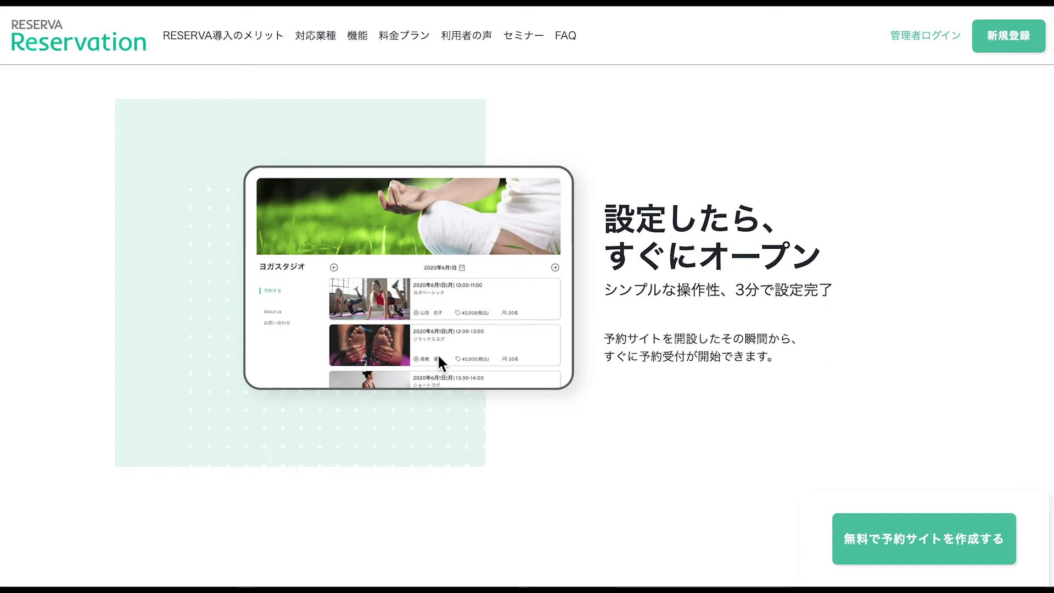
pyautogui.scroll(-1, 438, 357)
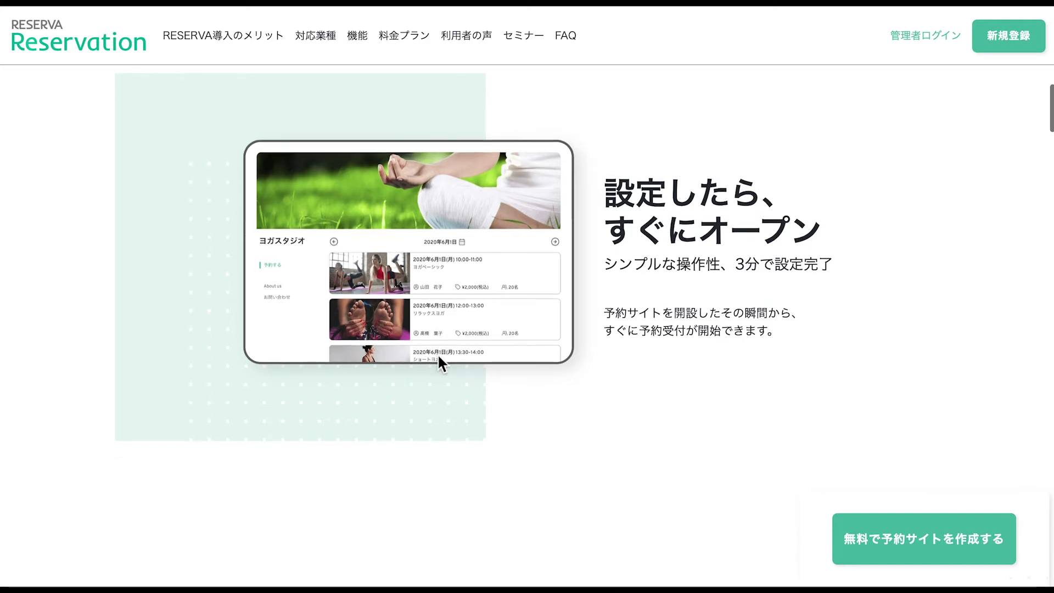
pyautogui.scroll(-1, 438, 357)
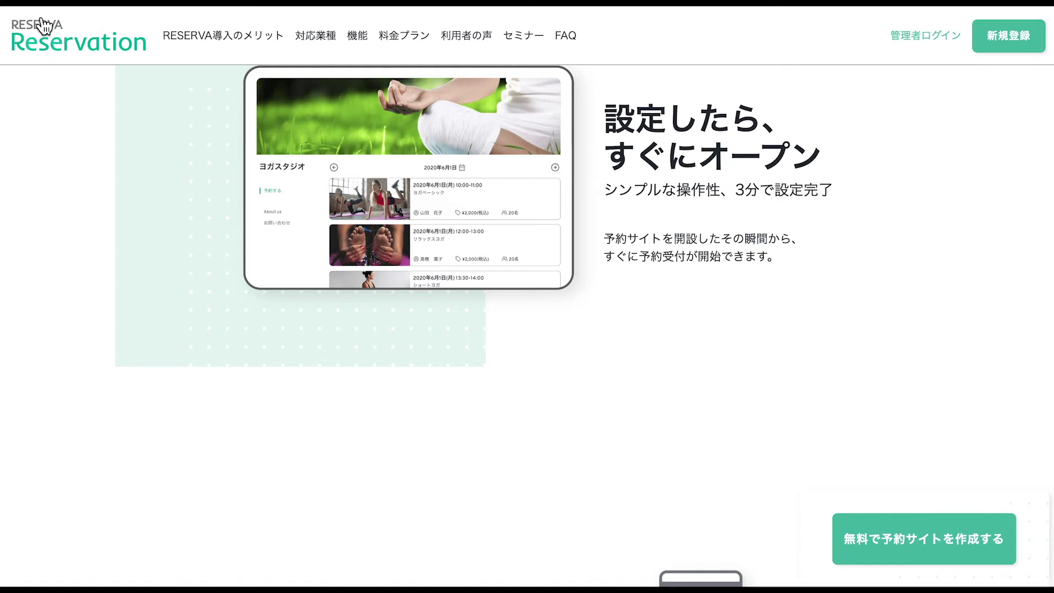
# Return to the Google results and open the form.run article 無料で簡単に予約システムを作れる！おすすめのツール6選を.
pyautogui.hotkey('alt', 'Left')
pyautogui.scroll(-5, 189, 217)
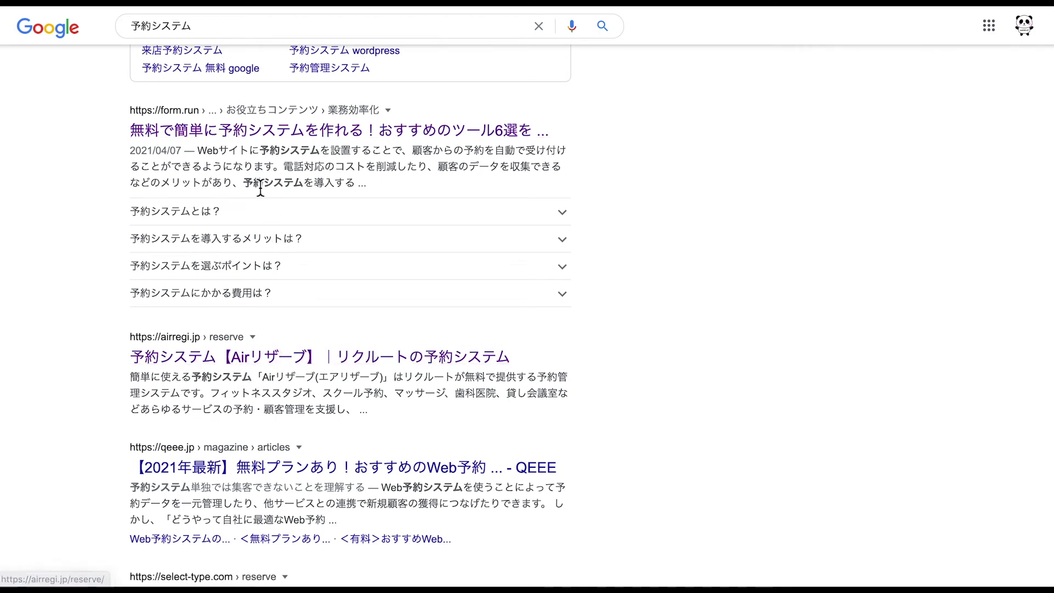
pyautogui.click(251, 134)
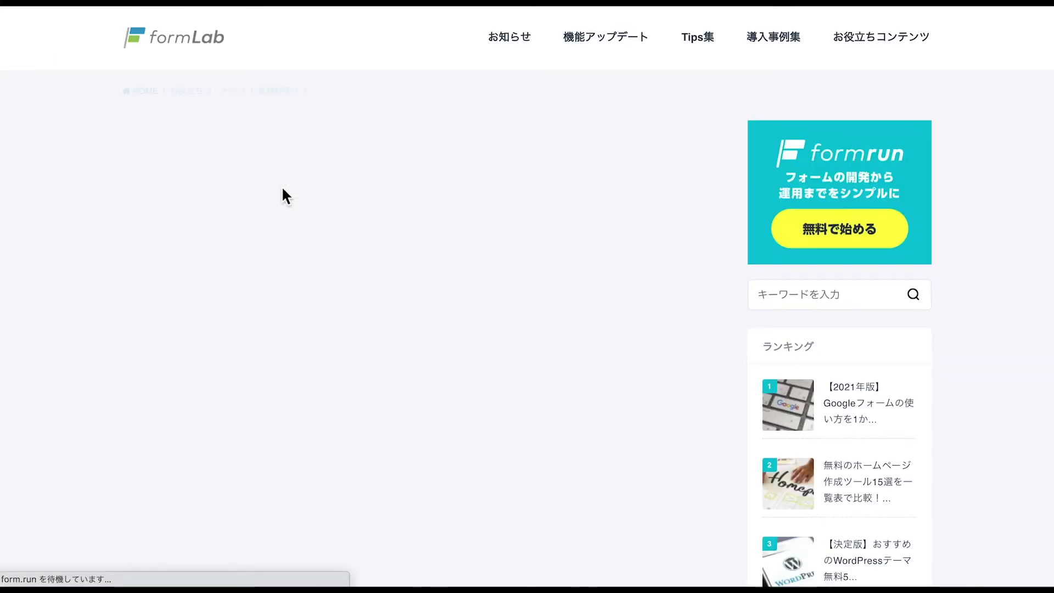
# Look through the article from its table of contents past Airリザーブ to the RESERVA Reservation entry.
pyautogui.scroll(-4, 316, 264)
pyautogui.scroll(-20, 316, 260)
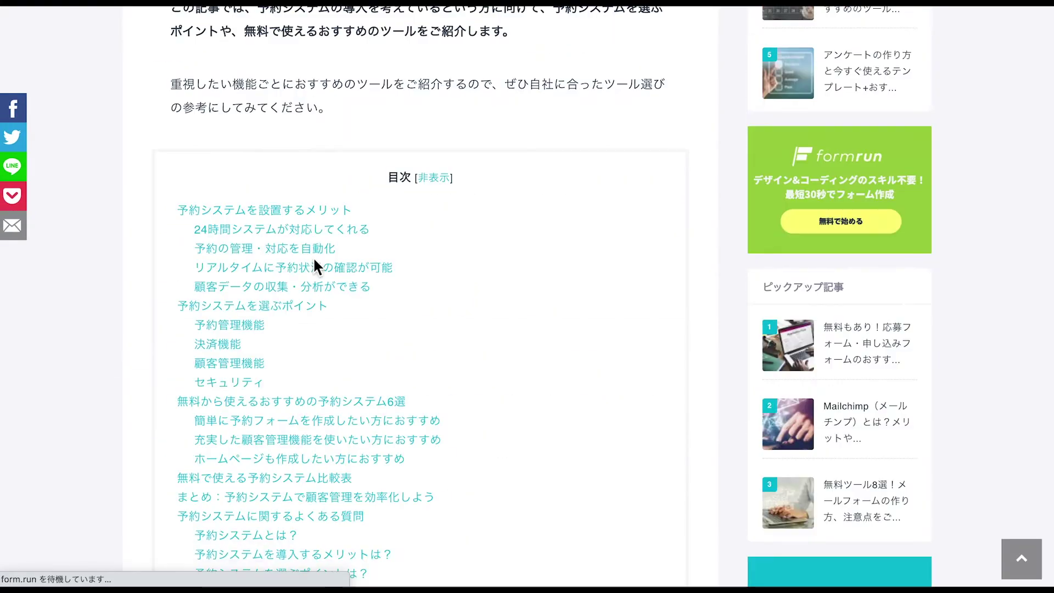
pyautogui.scroll(-20, 314, 259)
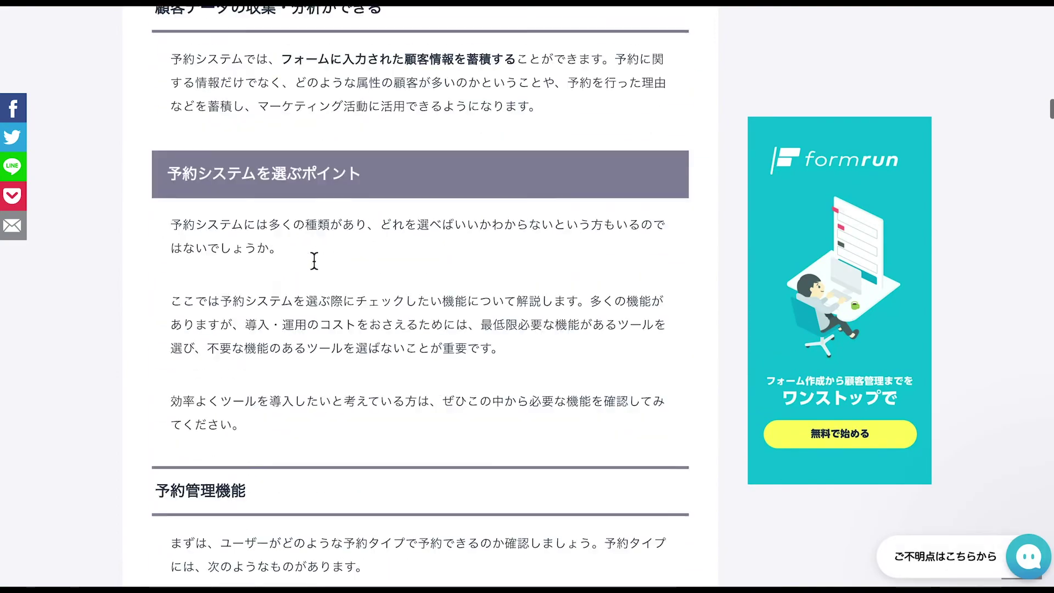
pyautogui.scroll(-18, 314, 261)
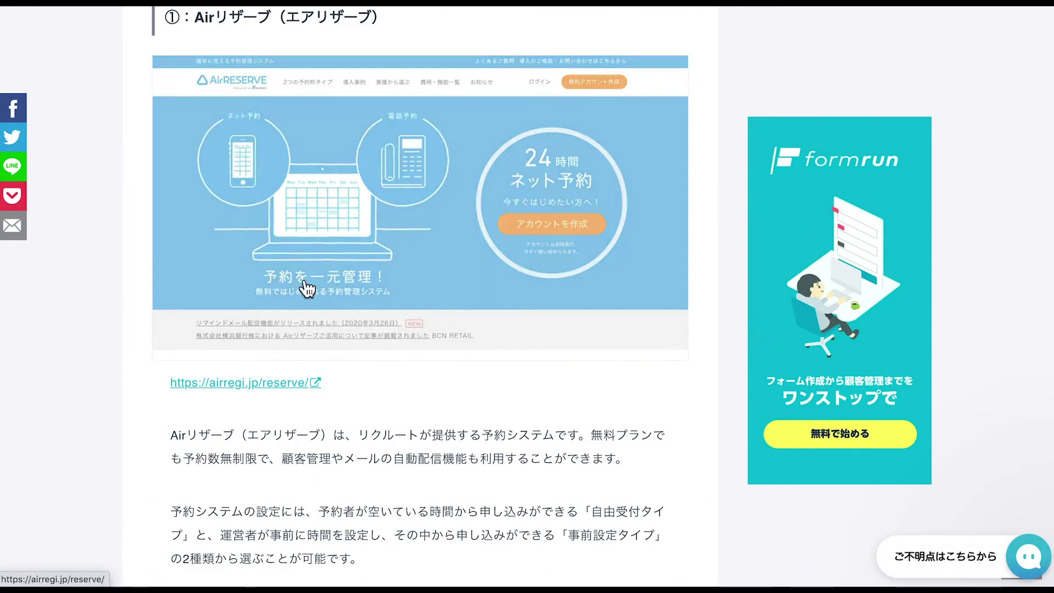
pyautogui.scroll(-15, 310, 299)
pyautogui.scroll(2, 306, 297)
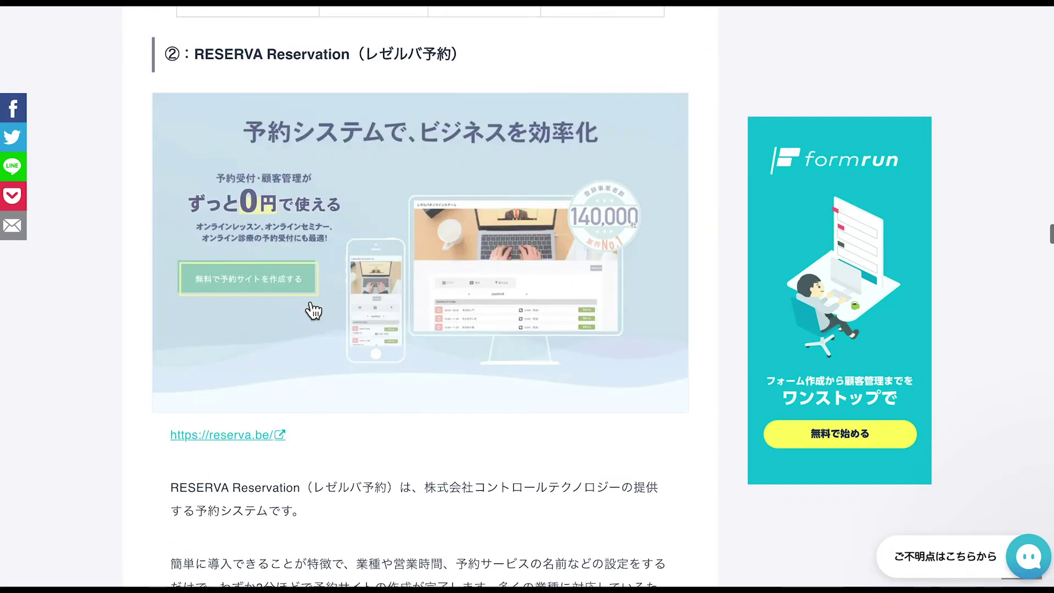
pyautogui.scroll(-20, 354, 278)
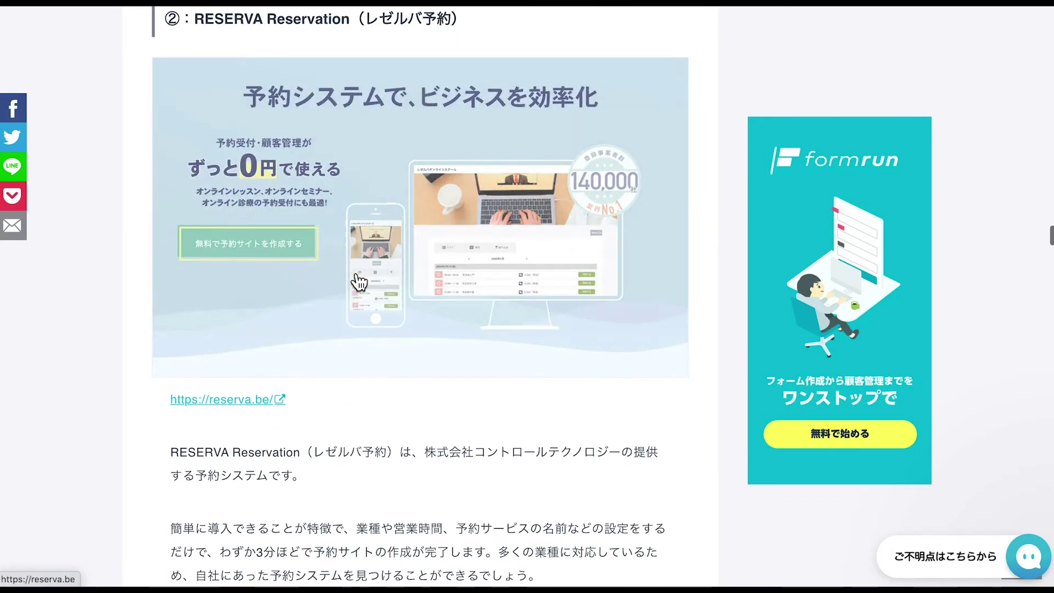
# Read the formrun entry, including its description and the 料金プラン table.
pyautogui.scroll(-2, 355, 278)
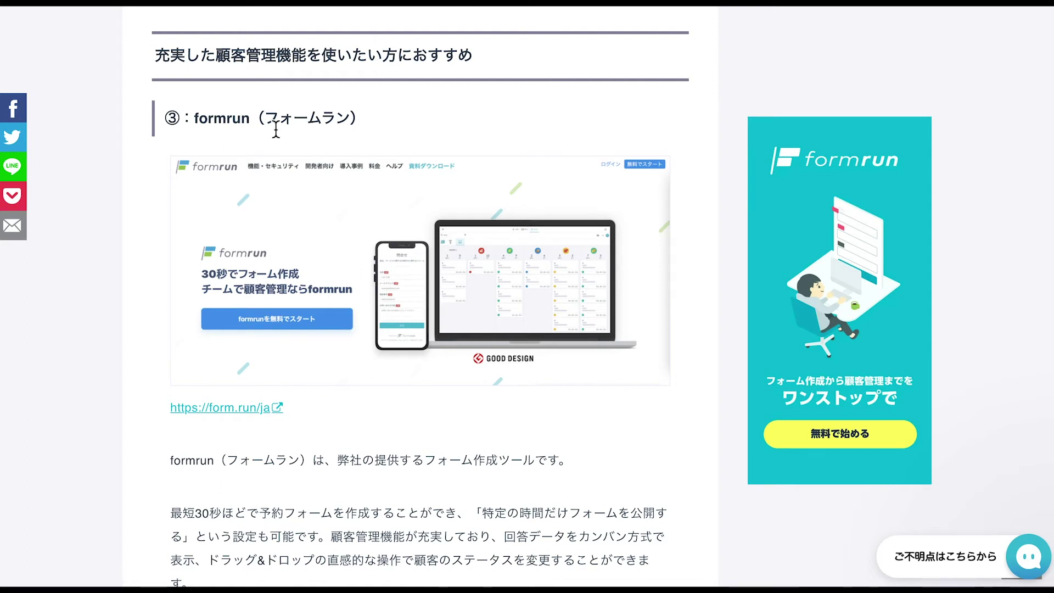
pyautogui.scroll(-1, 294, 141)
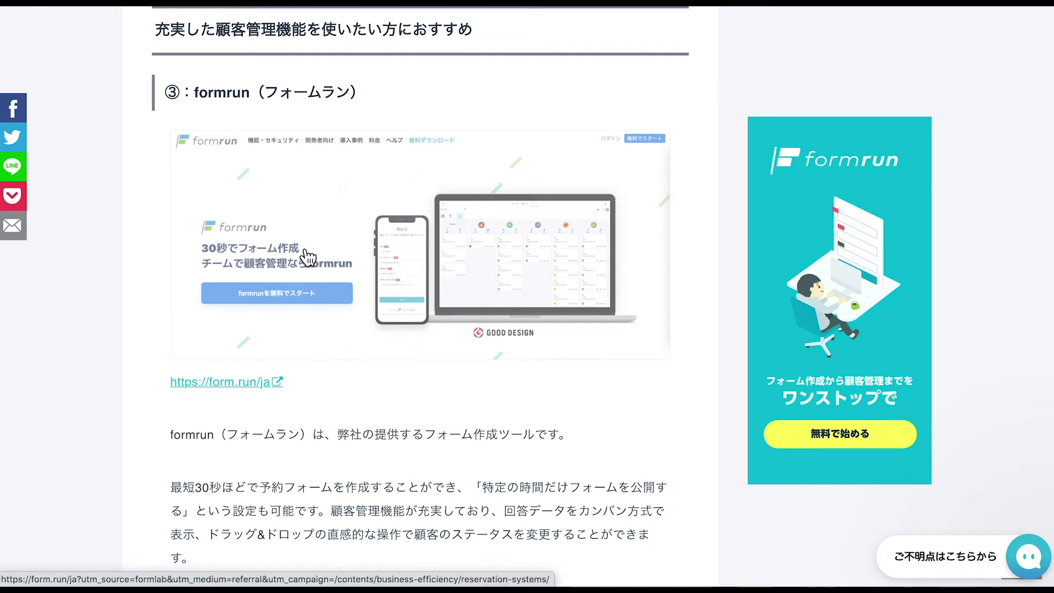
pyautogui.scroll(-5, 313, 288)
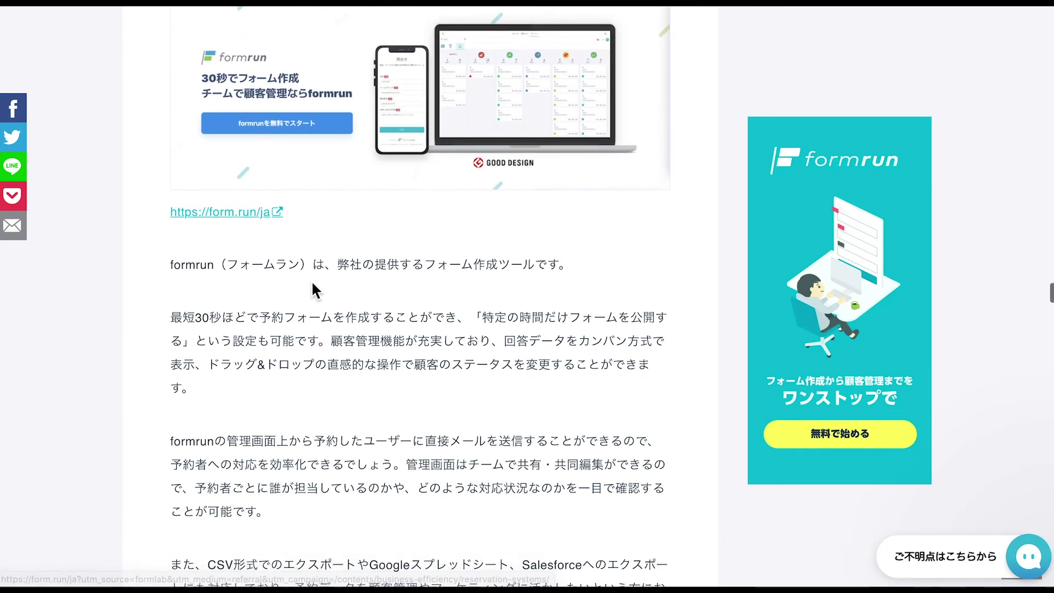
pyautogui.scroll(-3, 313, 289)
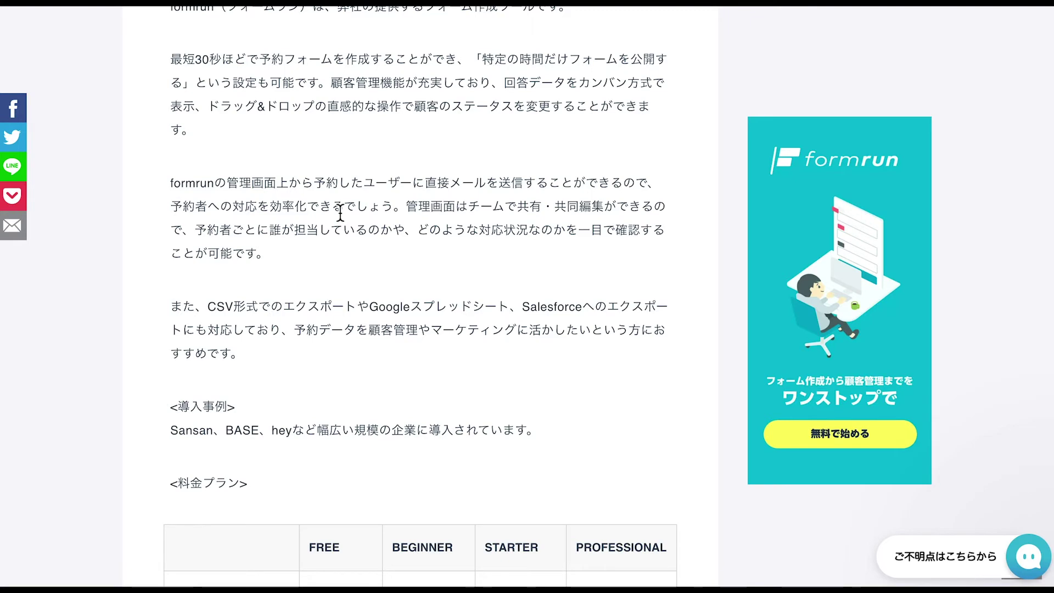
pyautogui.scroll(-5, 341, 214)
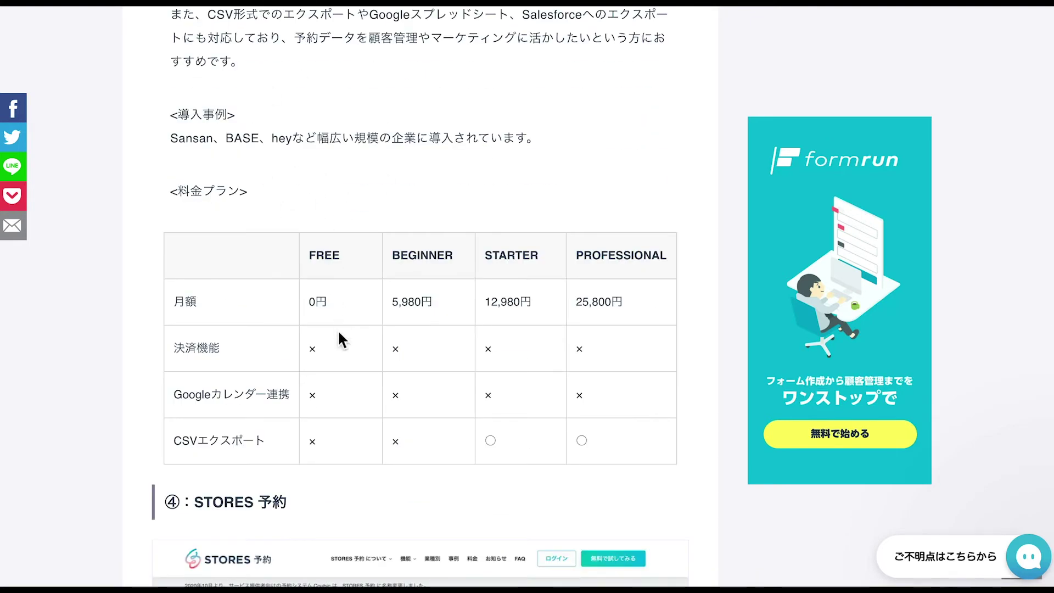
# Read the STORES 予約 entry, highlighting the provider's company name and checking its feature list and 料金プラン table.
pyautogui.scroll(-8, 339, 334)
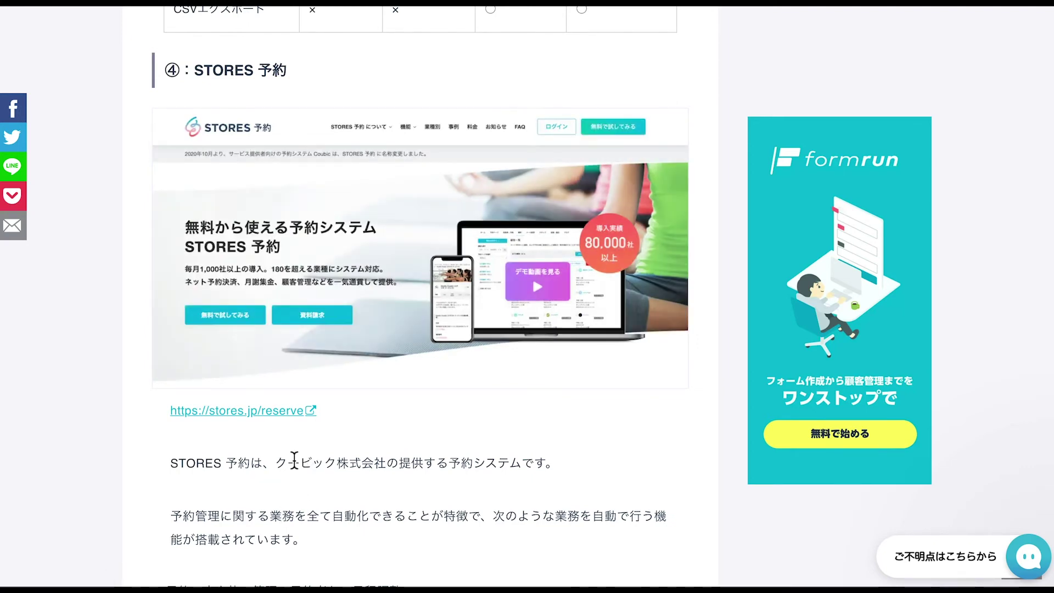
pyautogui.moveTo(282, 468); pyautogui.dragTo(348, 472)
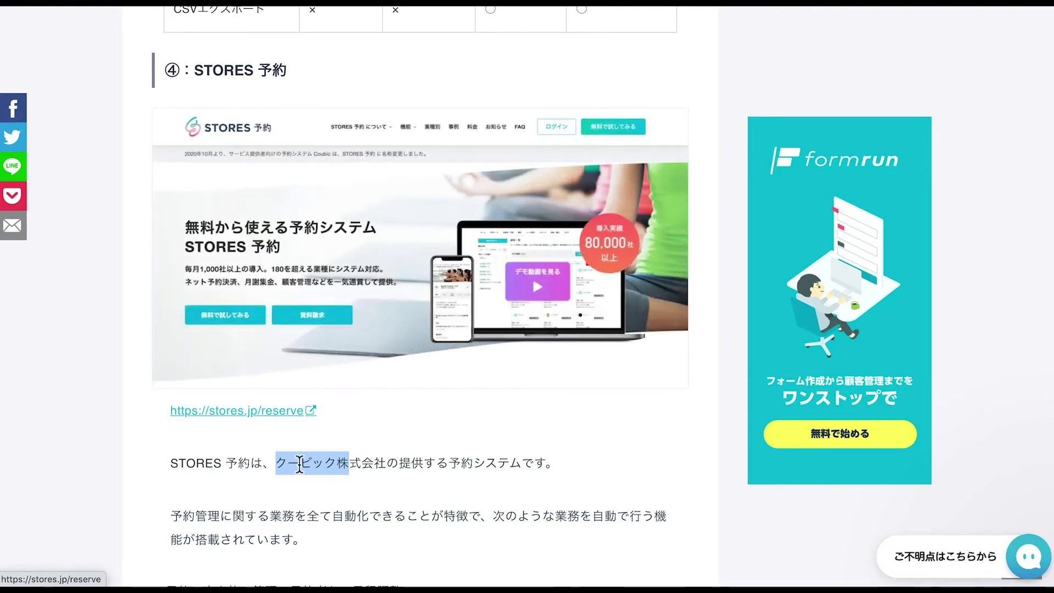
pyautogui.scroll(-8, 452, 454)
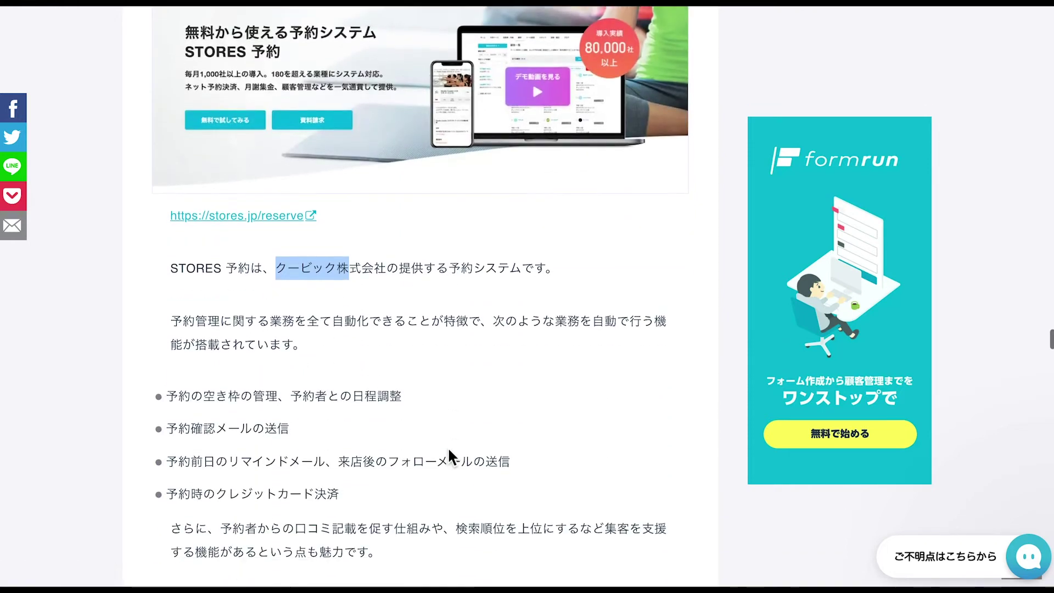
pyautogui.scroll(-8, 452, 457)
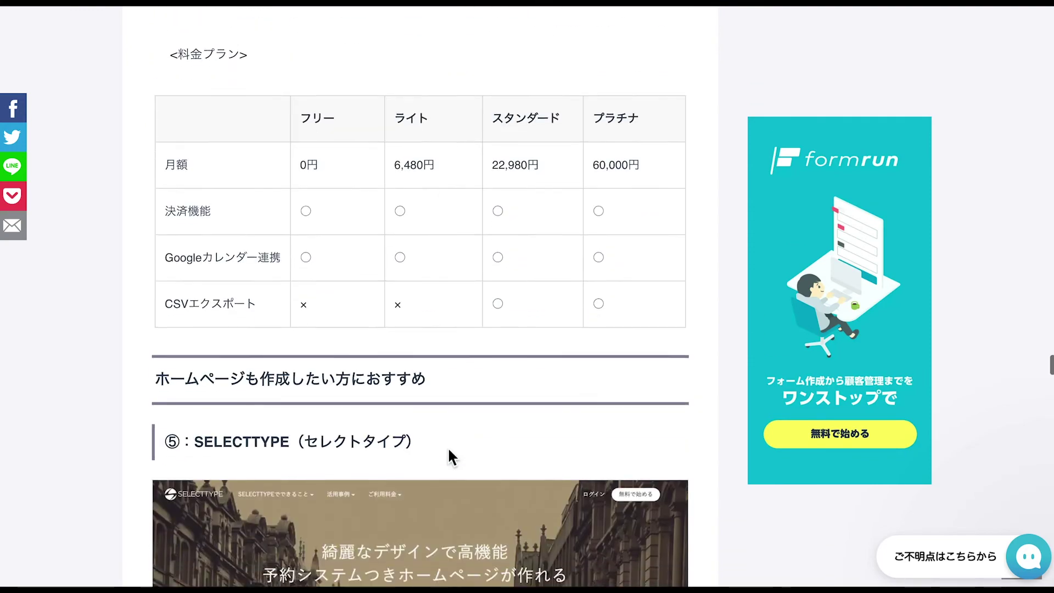
pyautogui.scroll(-1, 449, 456)
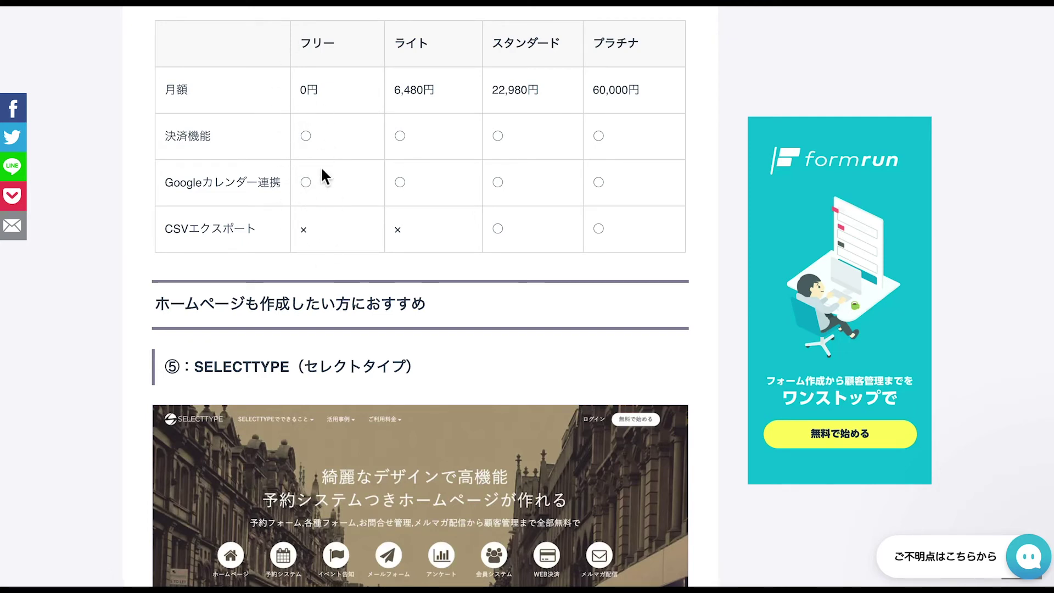
pyautogui.scroll(10, 320, 170)
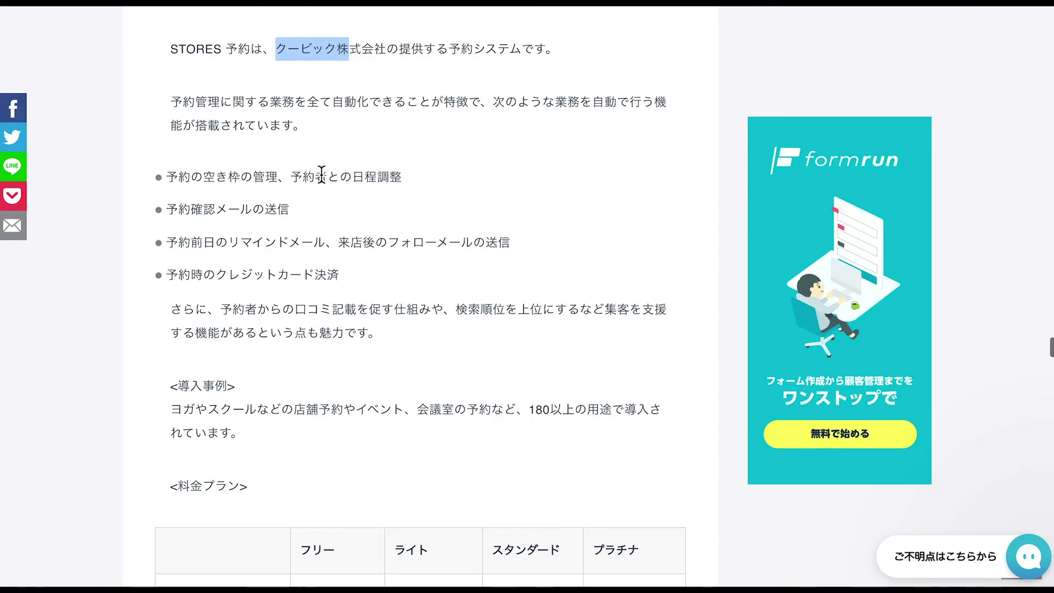
pyautogui.scroll(-5, 321, 175)
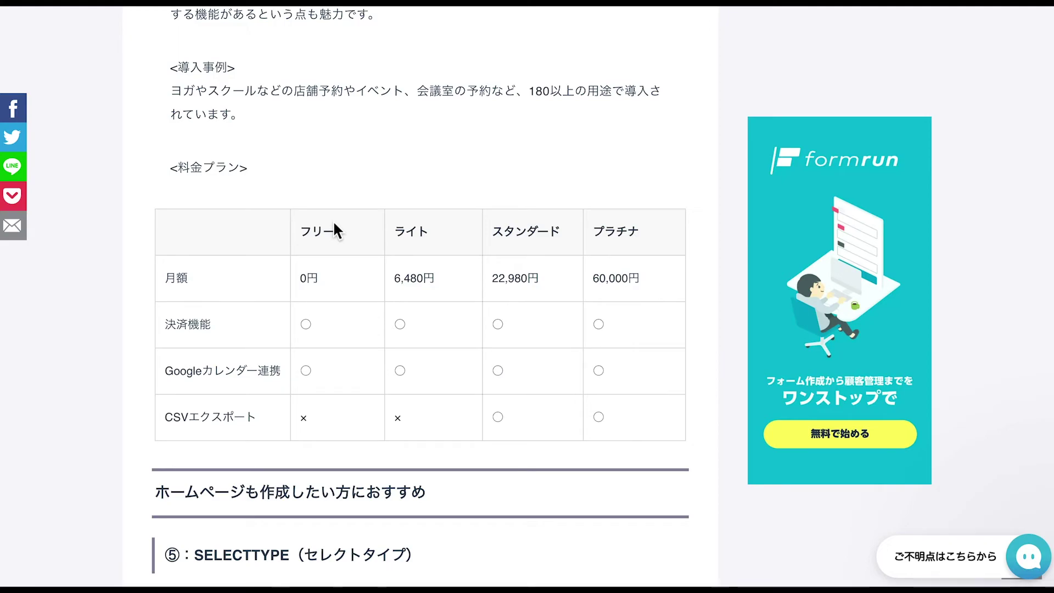
# Go back up the article to the 予約システムを設置するメリット section.
pyautogui.scroll(20, 333, 220)
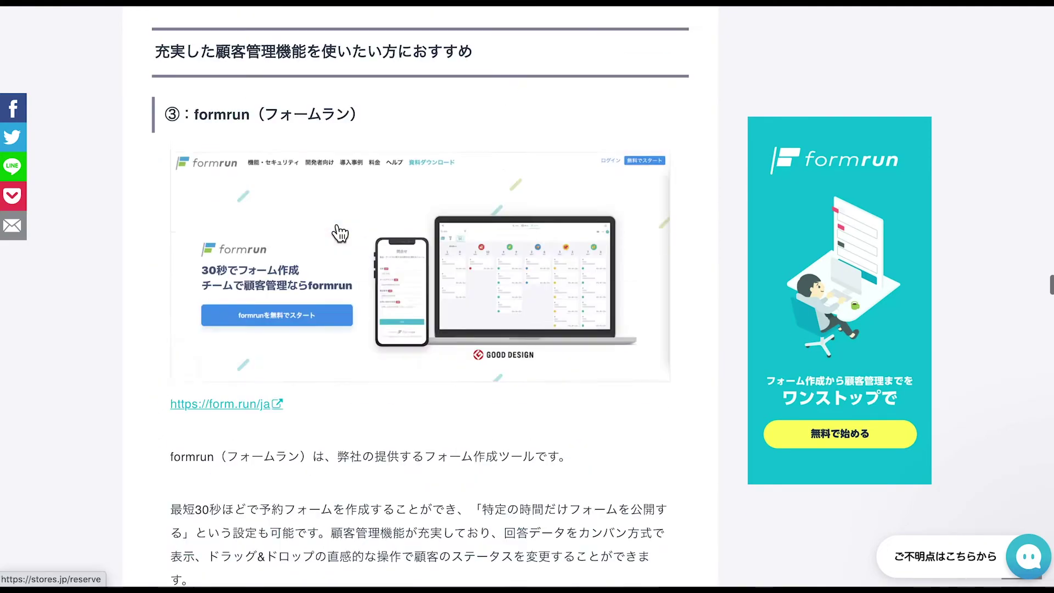
pyautogui.scroll(20, 334, 224)
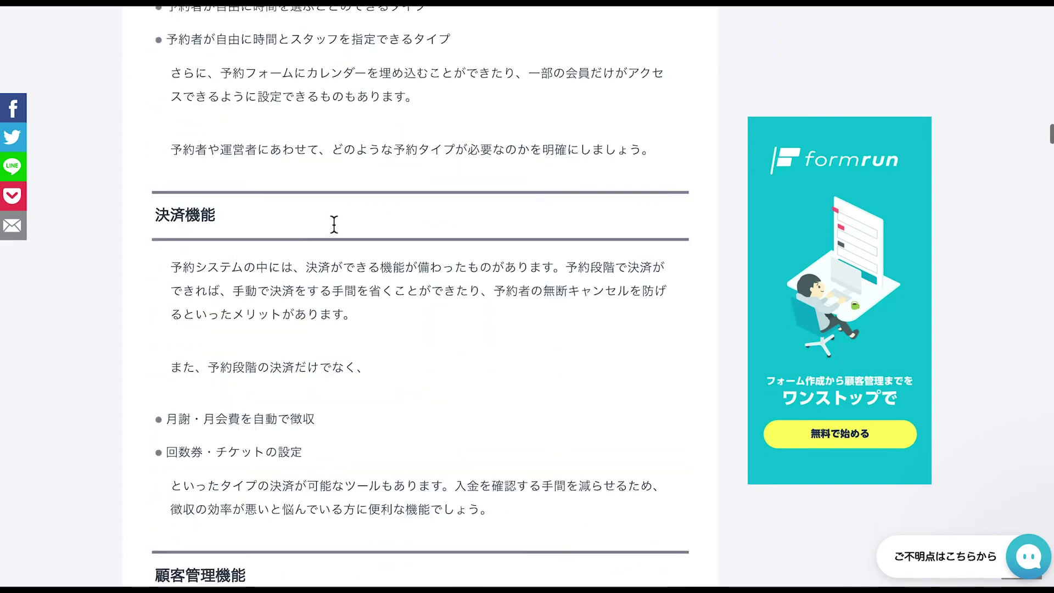
pyautogui.scroll(8, 334, 223)
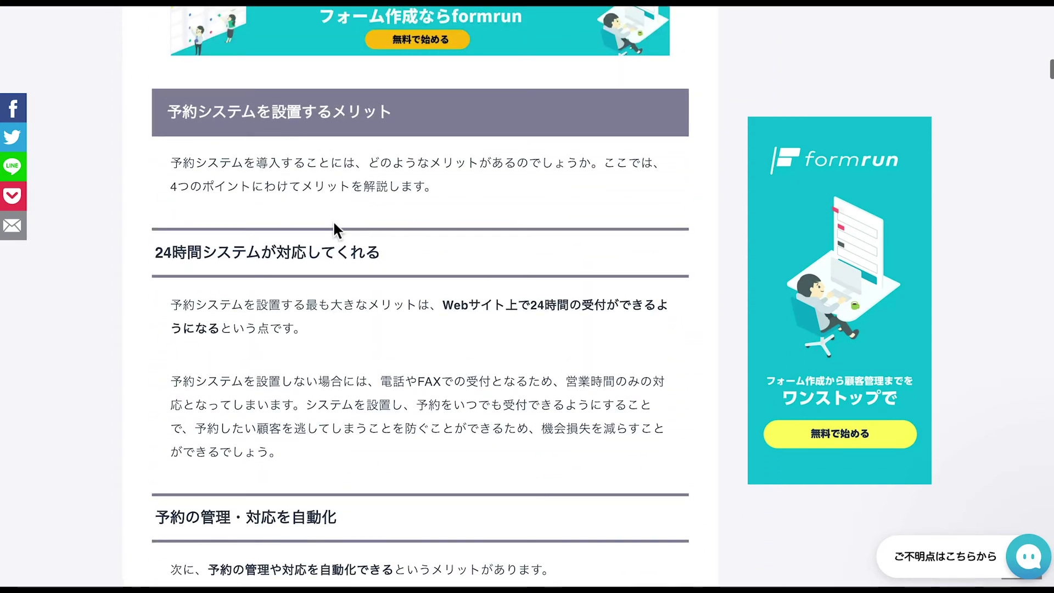
pyautogui.scroll(-1, 335, 227)
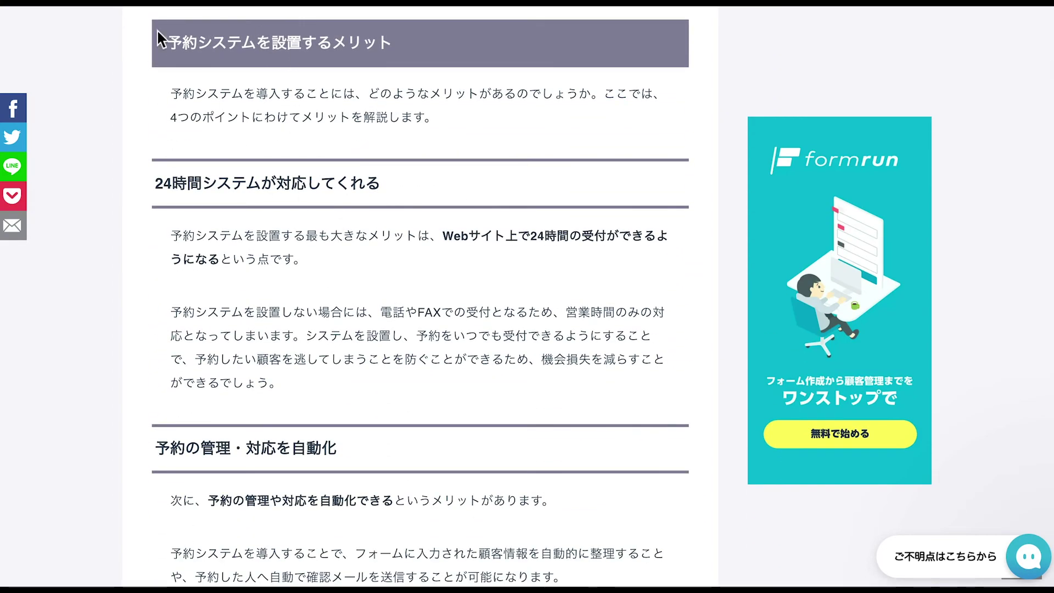
# Compare the 料金プラン tables of Airリザーブ and RESERVA Reservation.
pyautogui.scroll(-20, 288, 329)
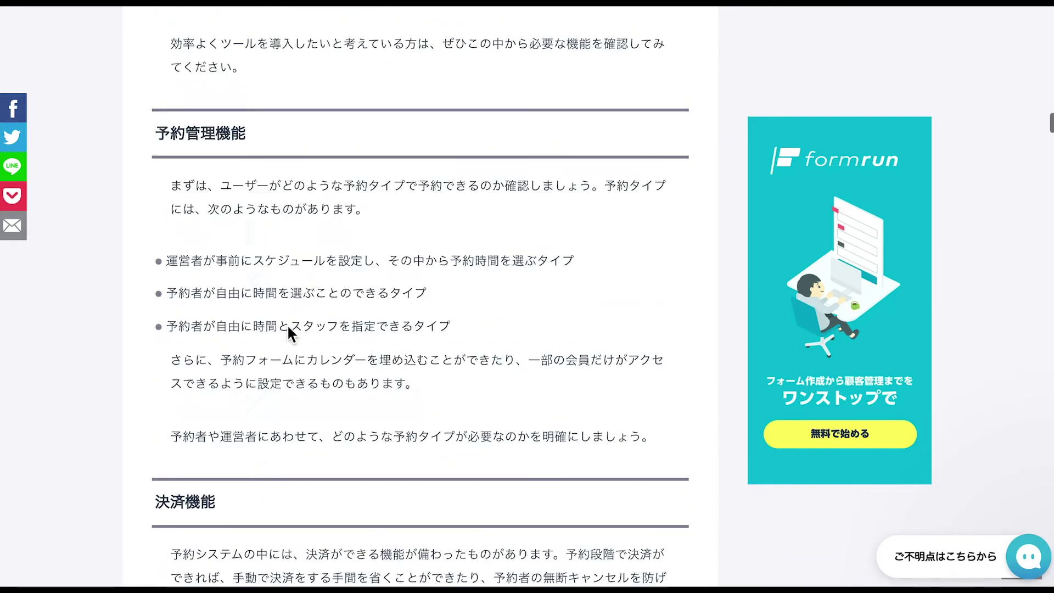
pyautogui.scroll(-20, 288, 329)
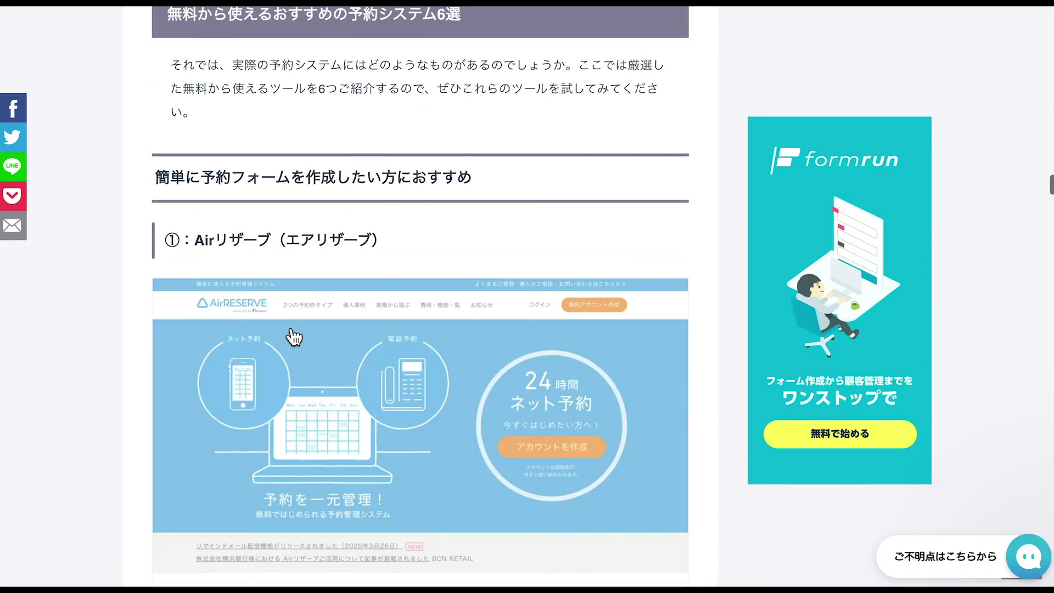
pyautogui.scroll(-15, 291, 330)
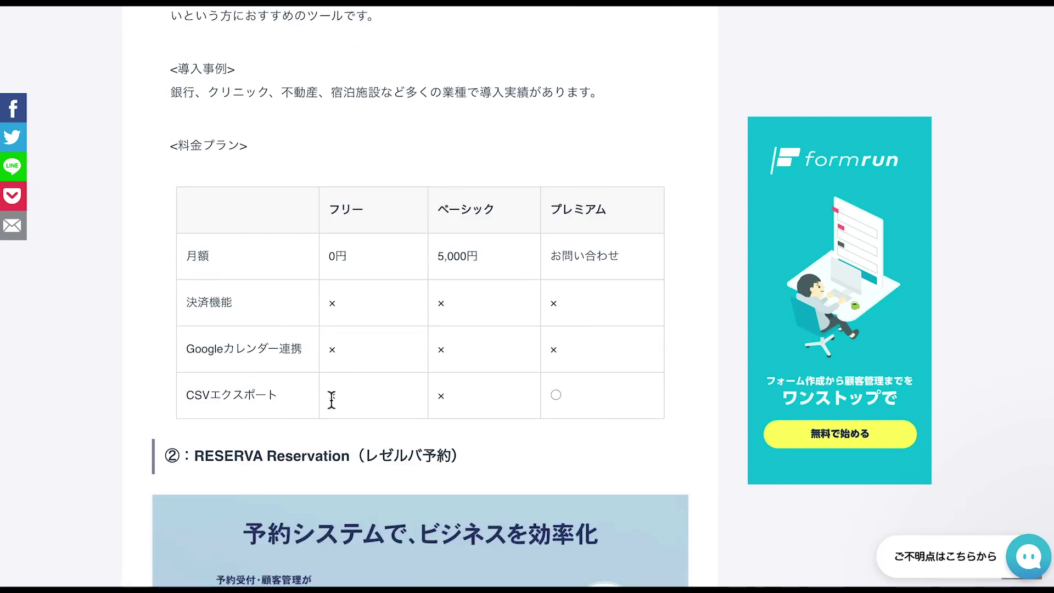
pyautogui.scroll(-20, 332, 399)
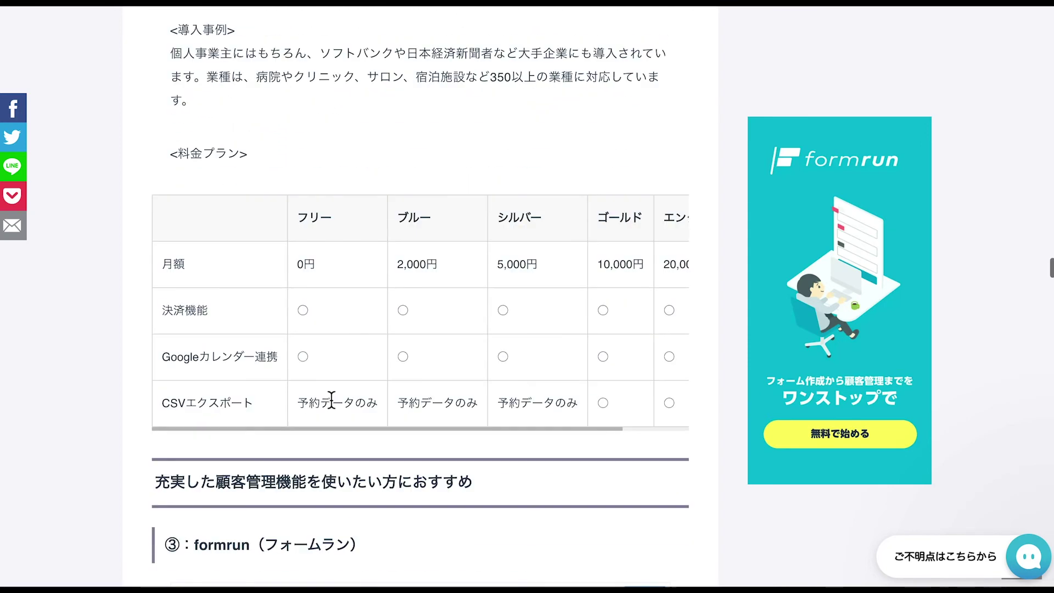
pyautogui.scroll(-2, 331, 399)
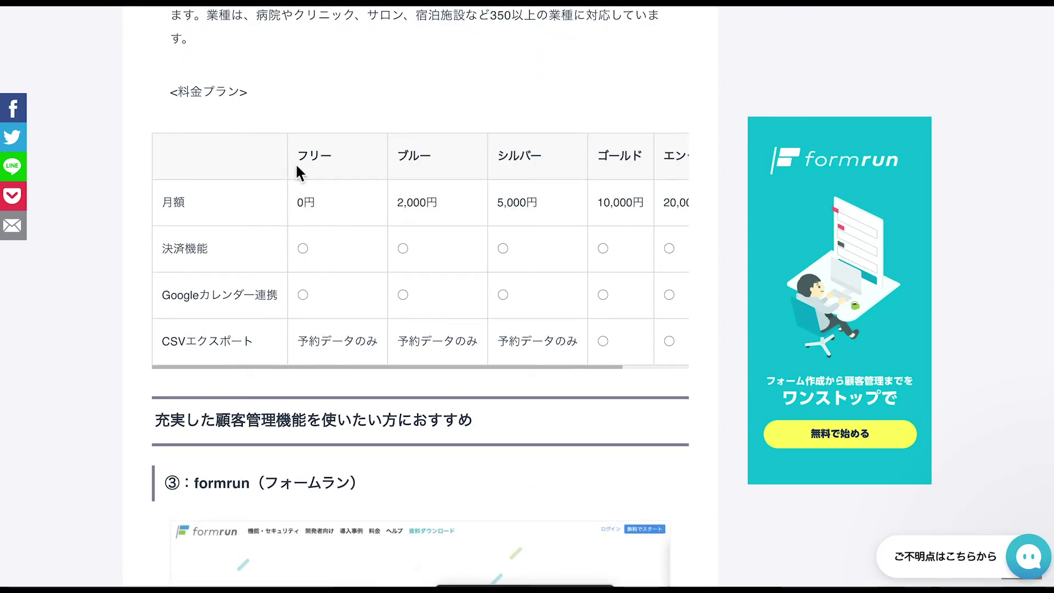
# Compare the 料金プラン tables of formrun and STORES 予約.
pyautogui.scroll(-20, 319, 355)
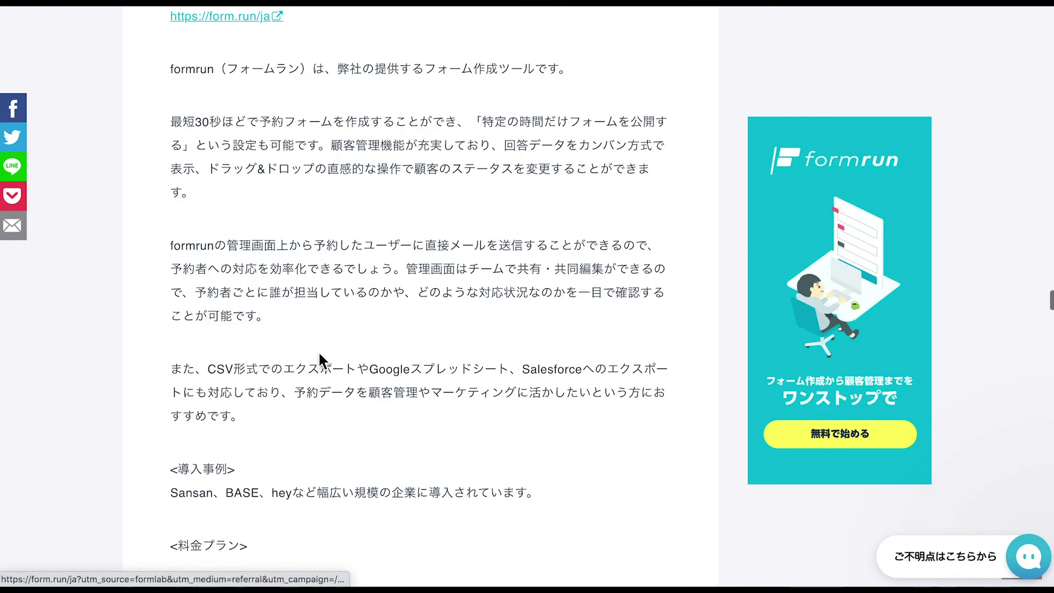
pyautogui.scroll(-7, 319, 354)
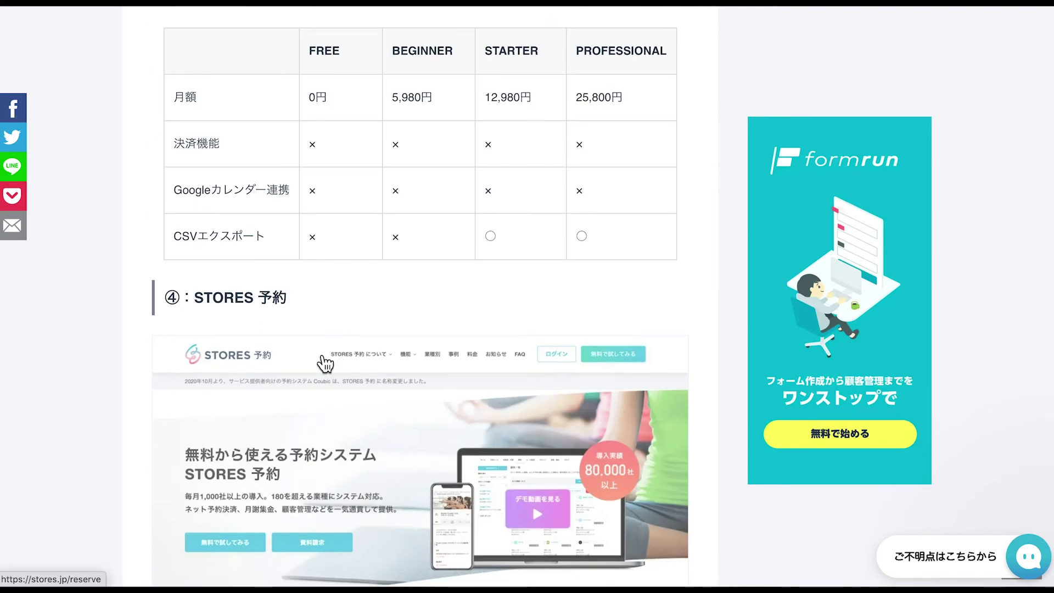
pyautogui.scroll(-1, 325, 364)
pyautogui.scroll(-19, 325, 364)
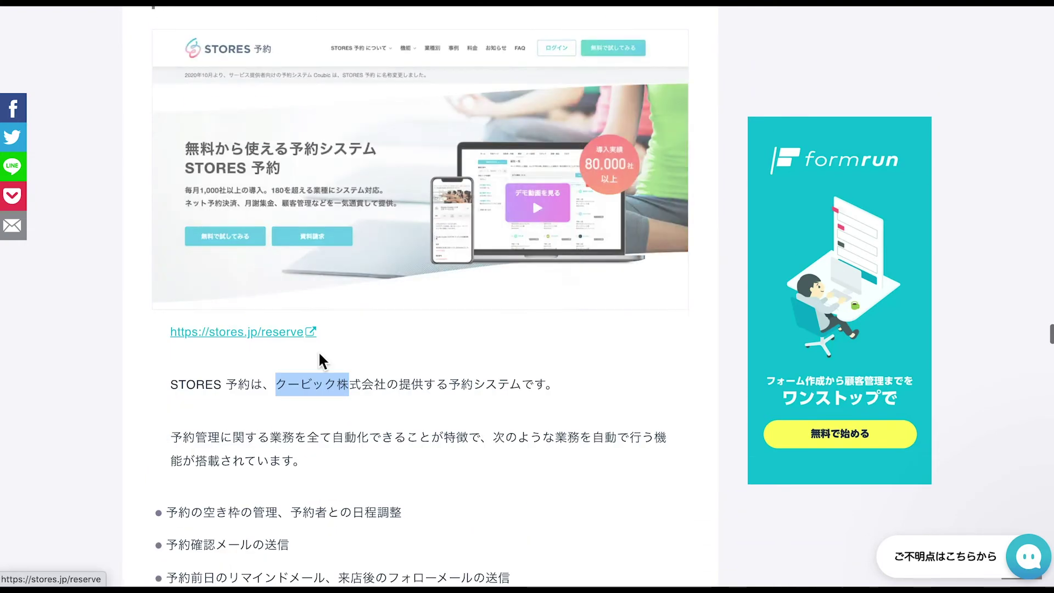
pyautogui.scroll(-6, 319, 353)
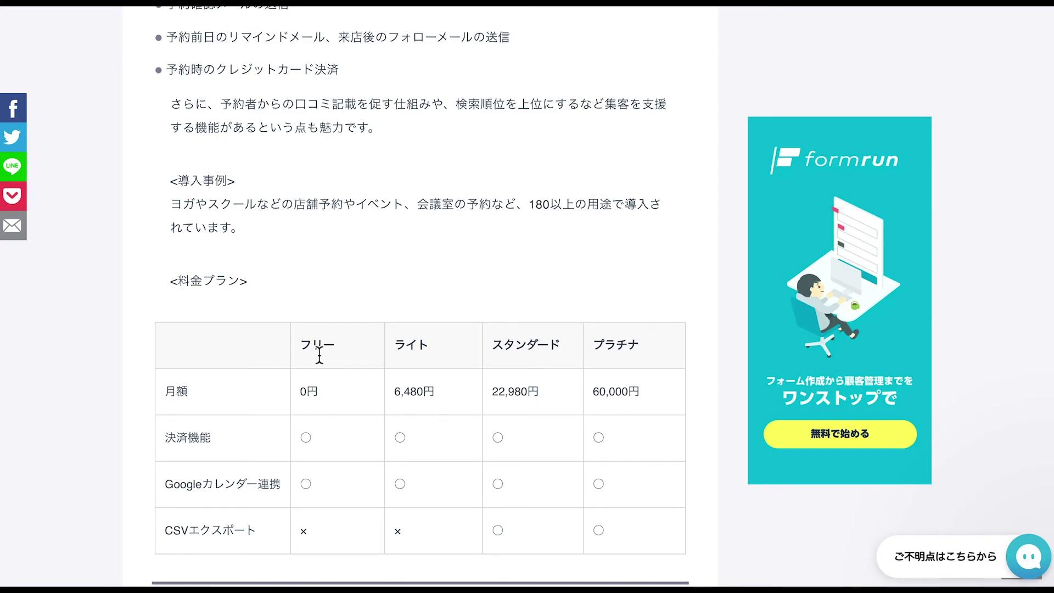
# Look over the SELECTTYPE entry, including its description and 料金プラン section.
pyautogui.scroll(-10, 319, 355)
pyautogui.scroll(-20, 320, 361)
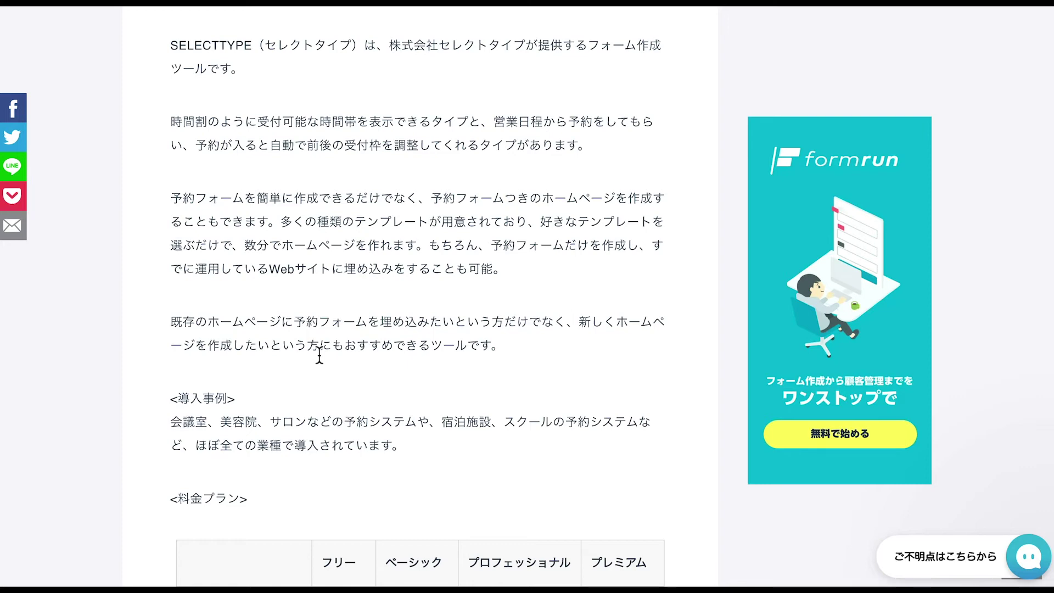
pyautogui.scroll(-6, 319, 355)
pyautogui.scroll(-2, 321, 356)
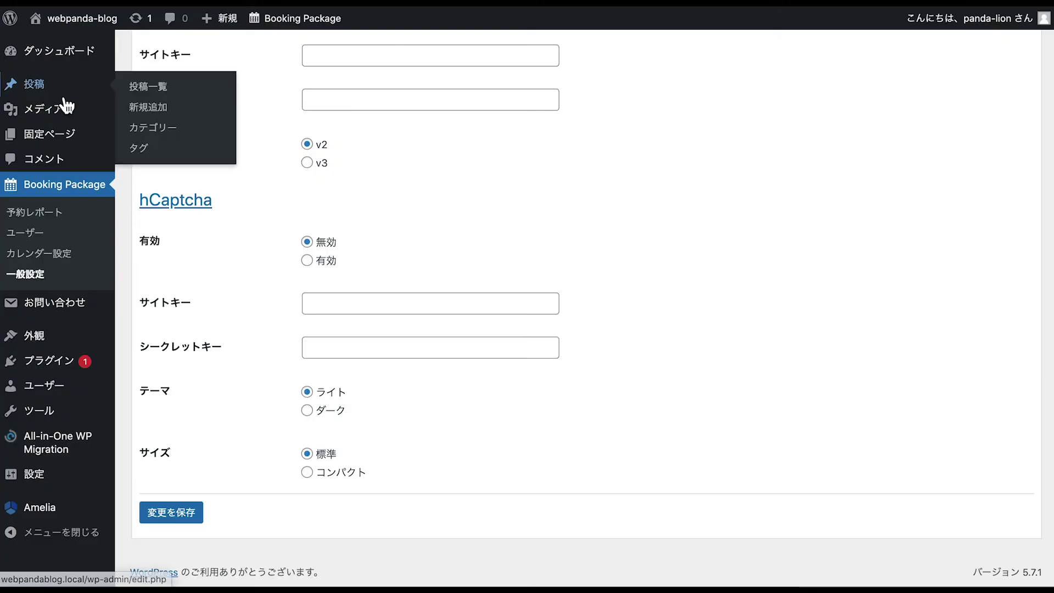
# Create a new fixed page titled 予約はこちら.
pyautogui.click(211, 118)
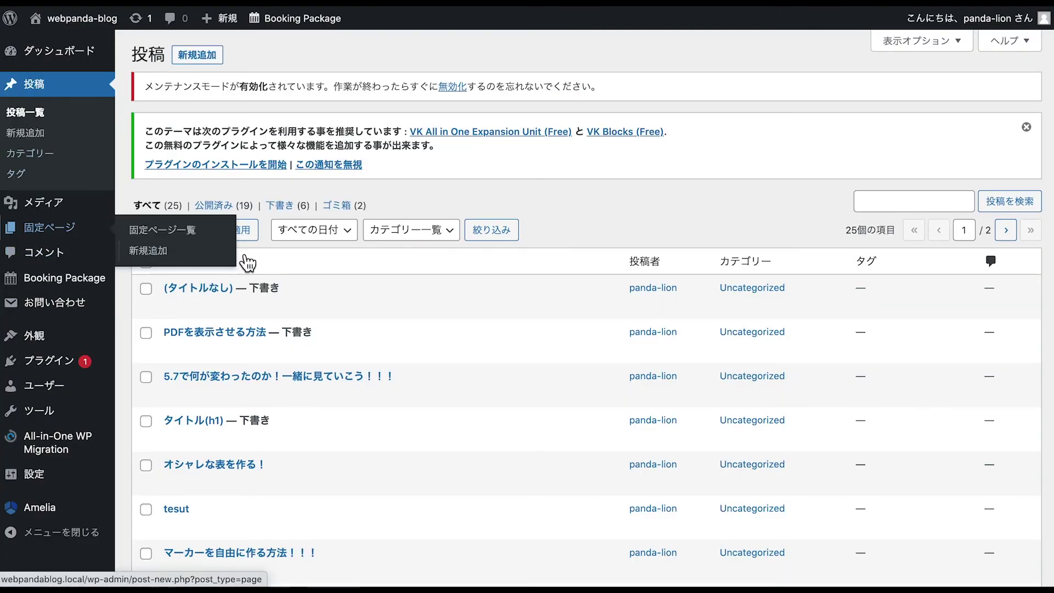
pyautogui.click(143, 227)
pyautogui.click(247, 55)
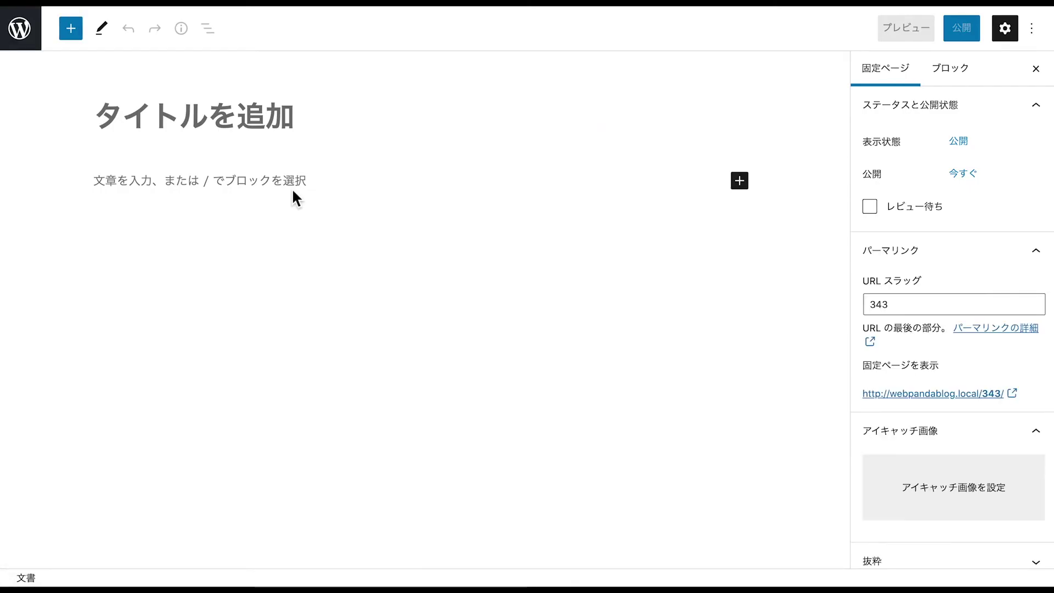
pyautogui.click(262, 147)
pyautogui.write('yoyaku')
pyautogui.press('space')
pyautogui.press('Return')
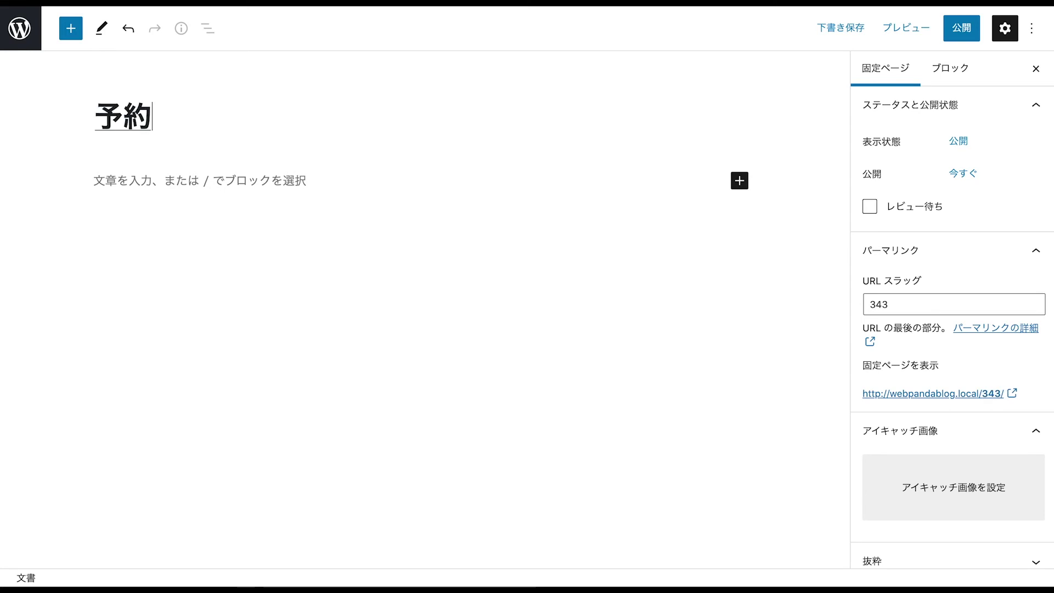
pyautogui.write('hakochira')
pyautogui.press('Return')
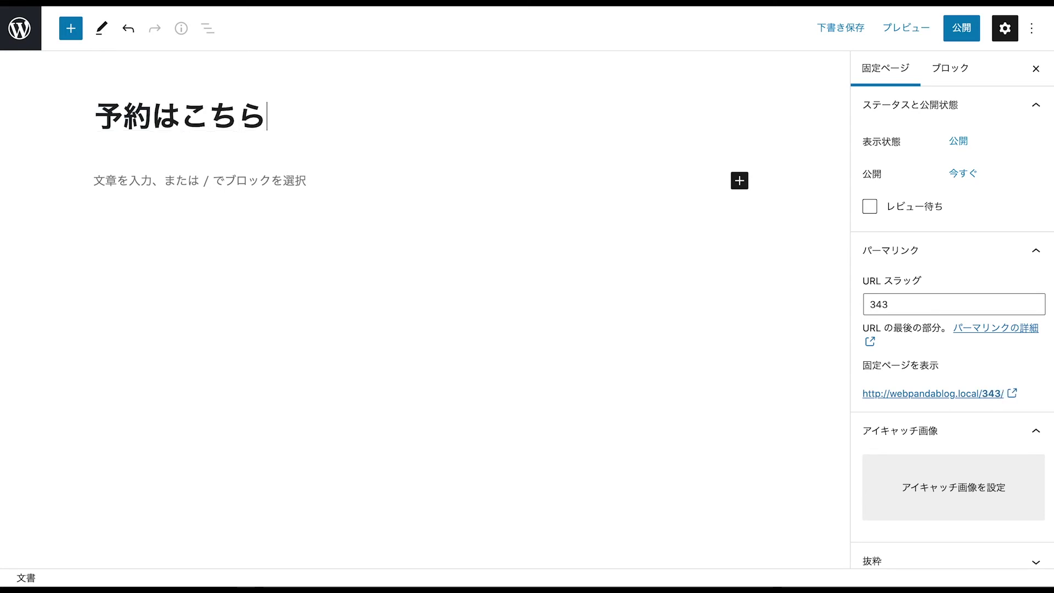
# Write 予約システムよりご予約ください as the page's first paragraph and start a new paragraph below it.
pyautogui.click(255, 181)
pyautogui.write('yoyaku')
pyautogui.press('space')
pyautogui.press('BackSpace')
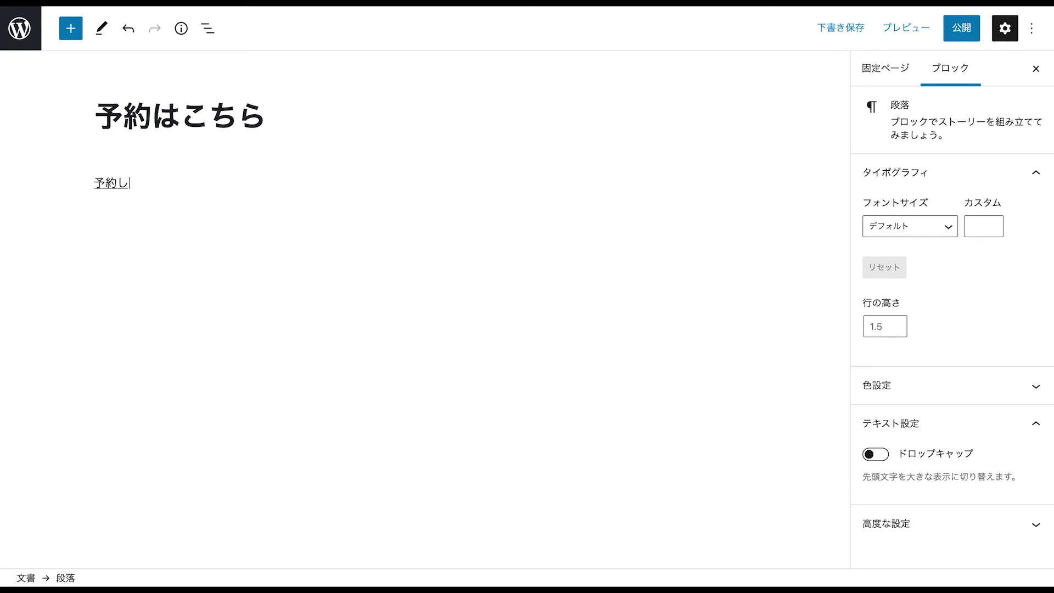
pyautogui.write('tem')
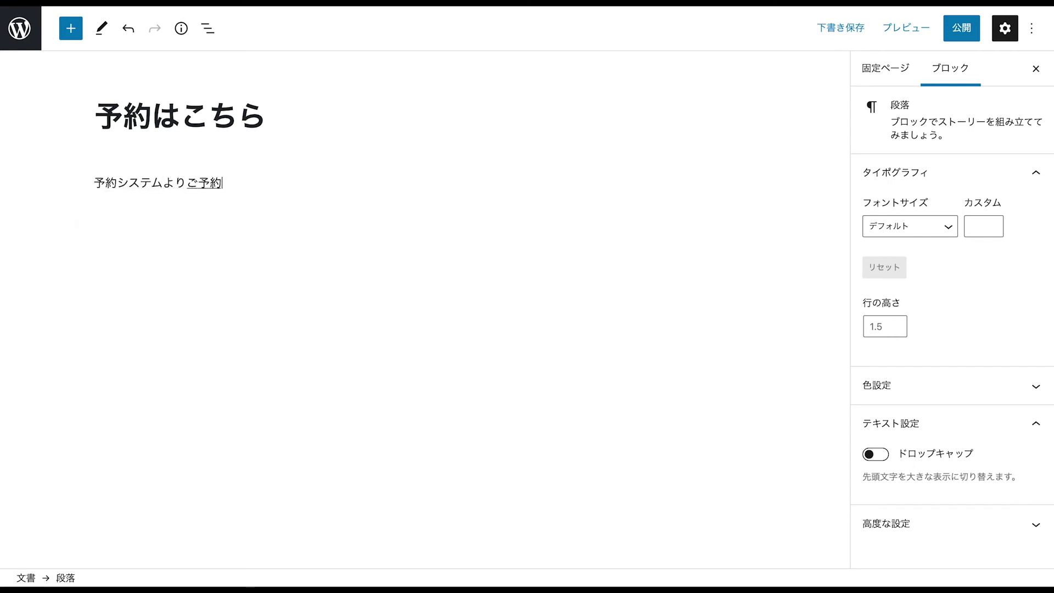
pyautogui.write('ai')
pyautogui.press('Return')
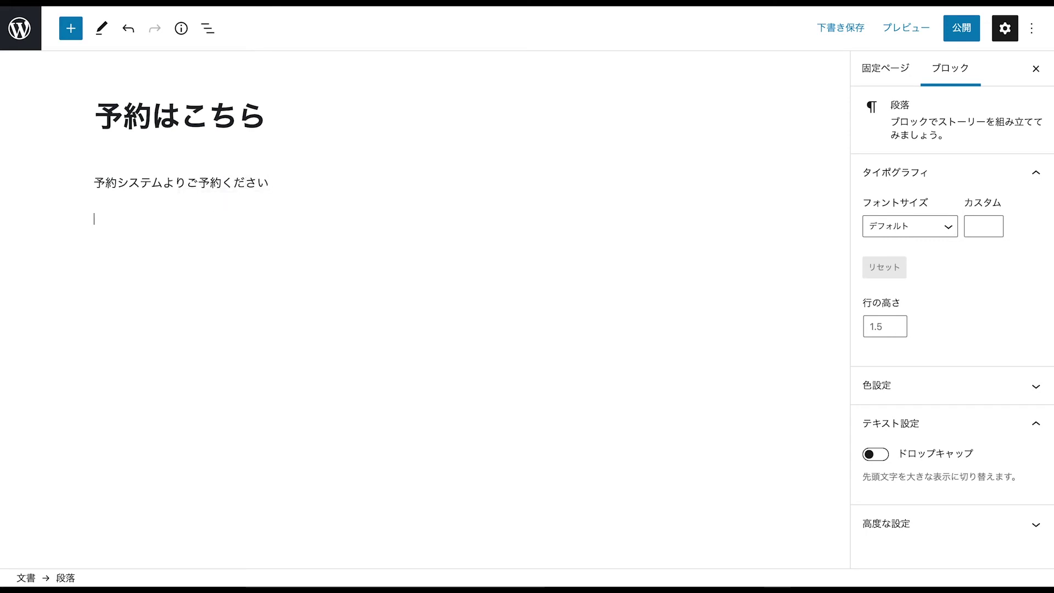
pyautogui.press('Return')
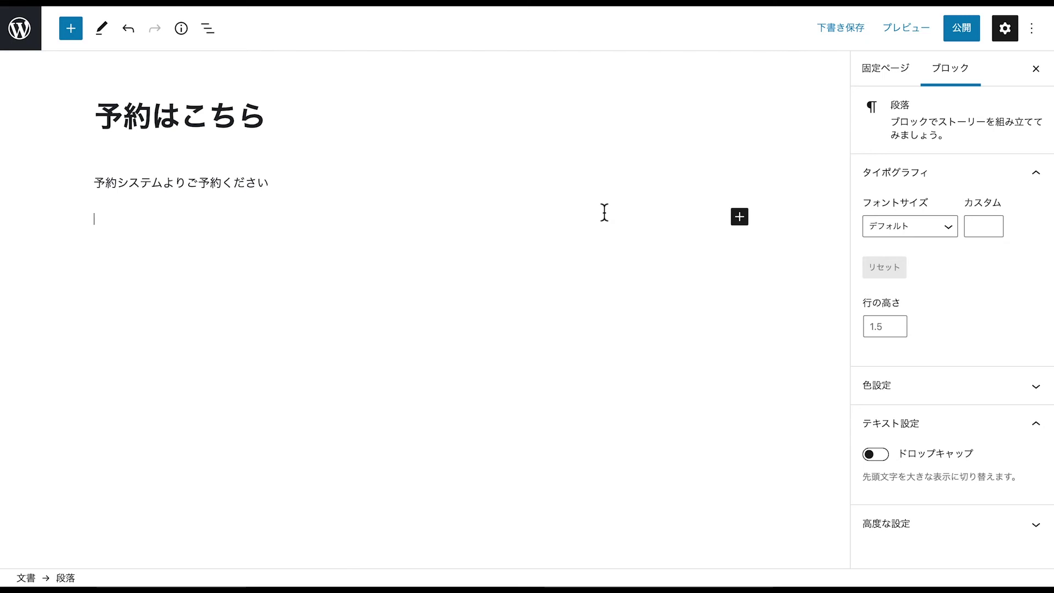
# Enter 予約システム as the second paragraph of the page.
pyautogui.write('よやく')
pyautogui.press('space')
pyautogui.write('し')
pyautogui.press('BackSpace')
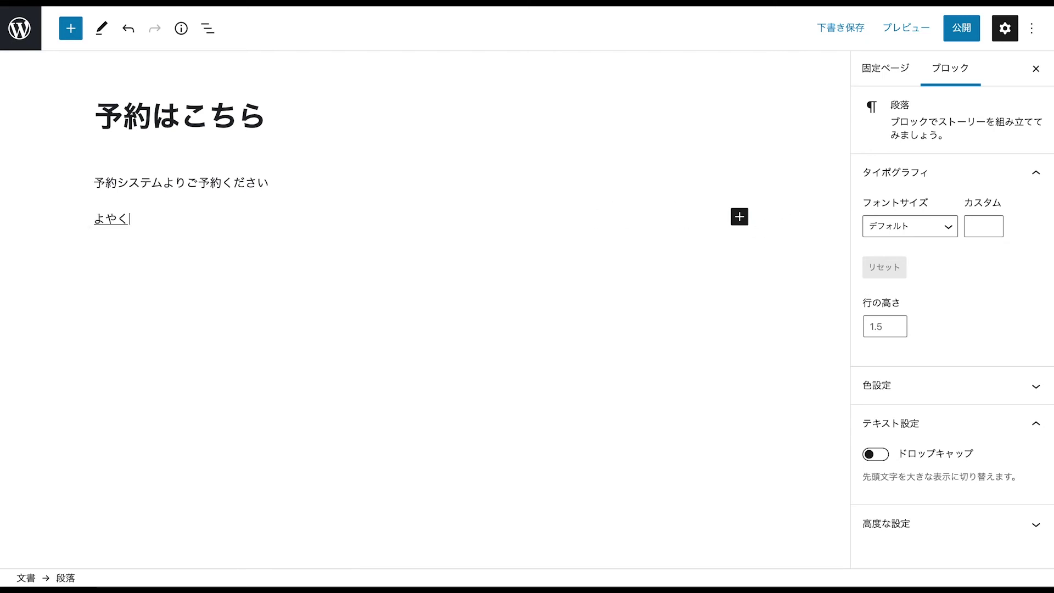
pyautogui.write('す')
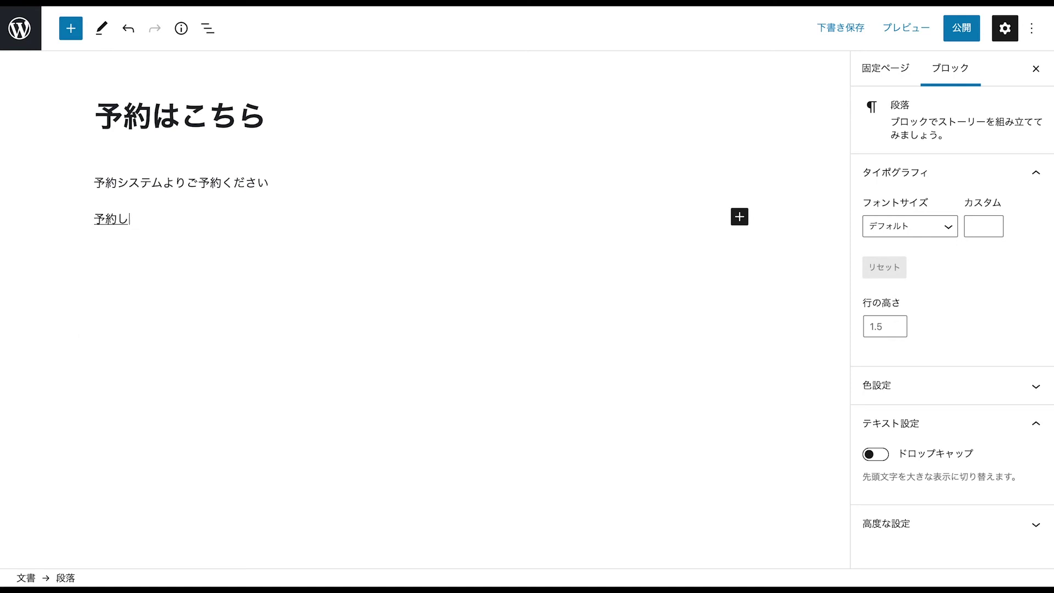
pyautogui.press('Down')
pyautogui.press('Down')
pyautogui.press('Down')
pyautogui.press('Down')
pyautogui.press('Return')
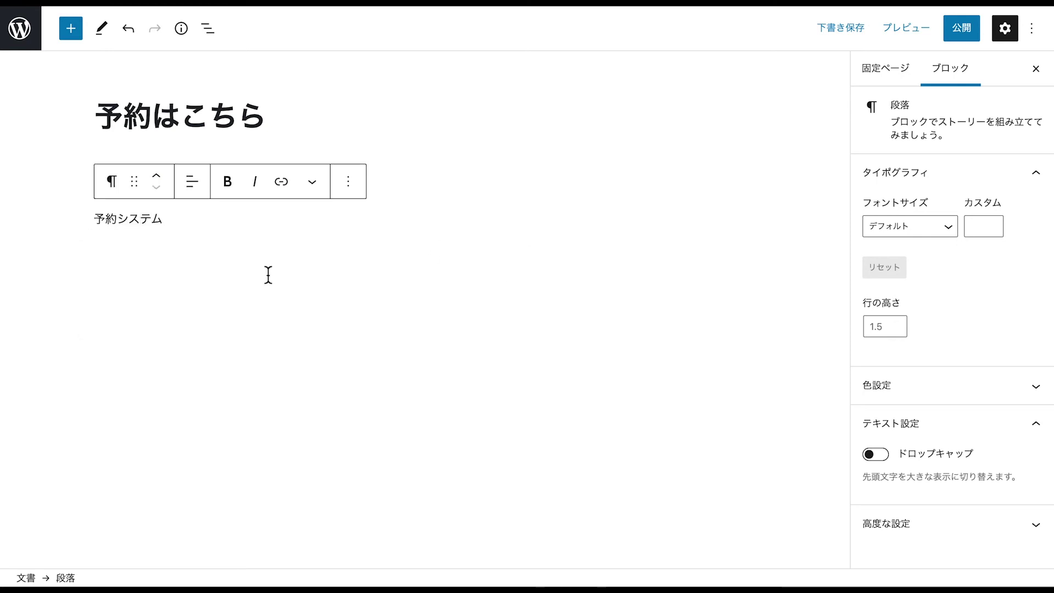
pyautogui.moveTo(176, 222); pyautogui.dragTo(94, 223)
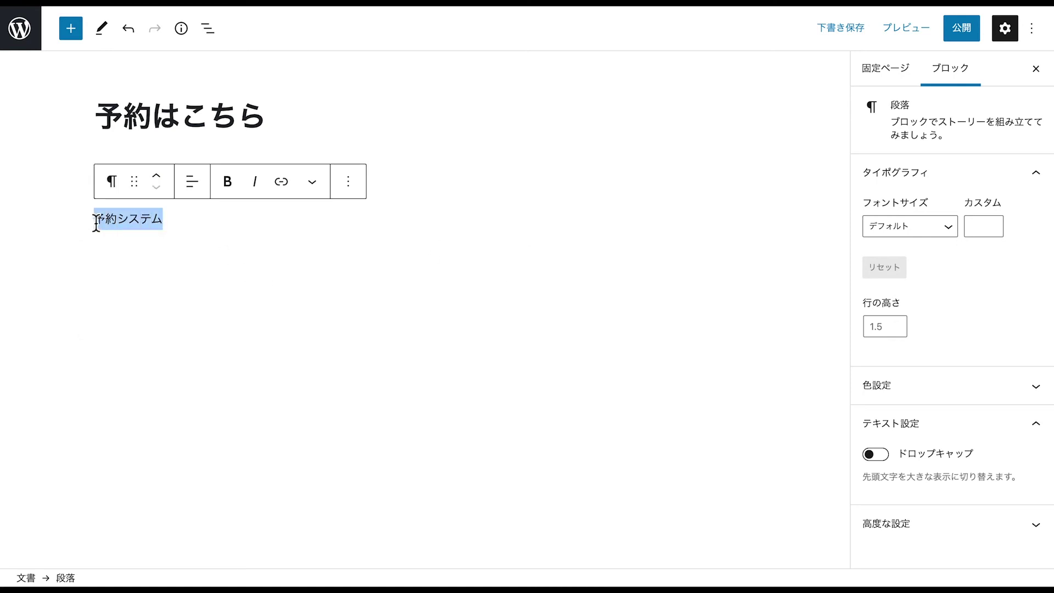
pyautogui.click(287, 192)
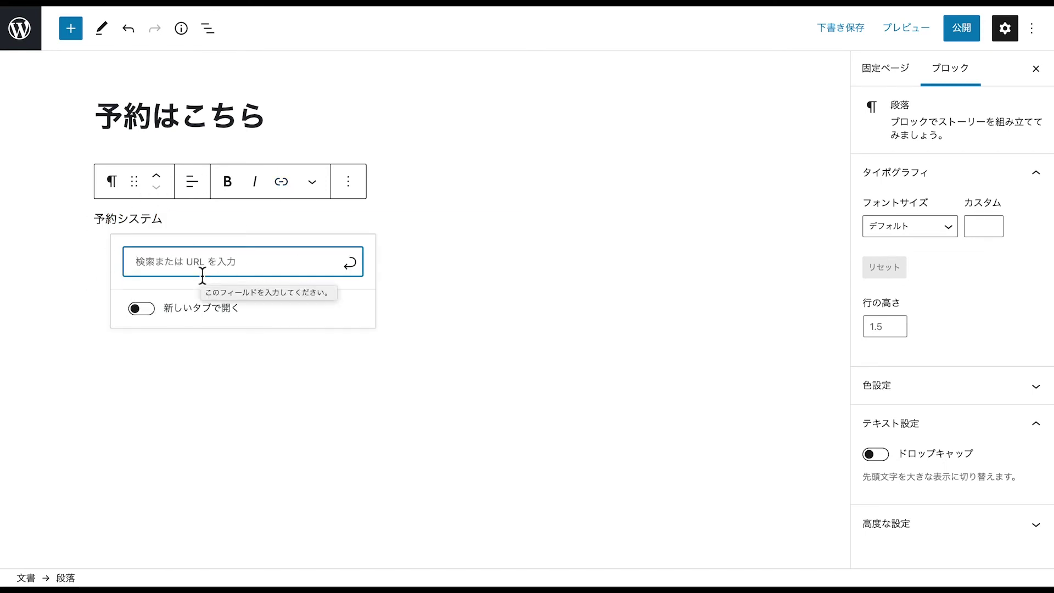
pyautogui.click(419, 216)
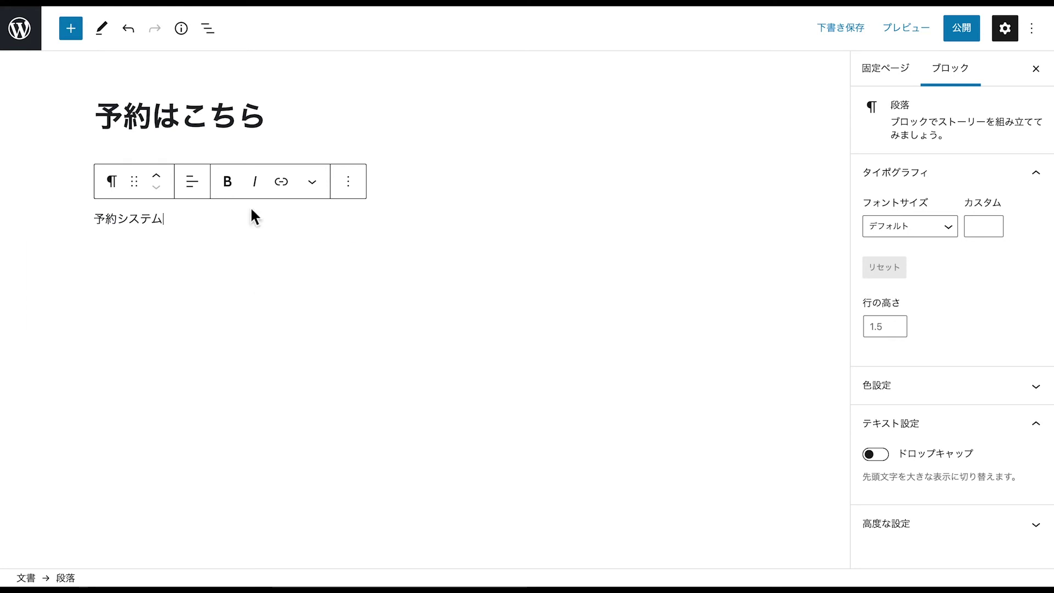
# Link the 予約システム text in the second paragraph to the placeholder URL #.
pyautogui.moveTo(172, 222); pyautogui.dragTo(94, 225)
pyautogui.click(285, 192)
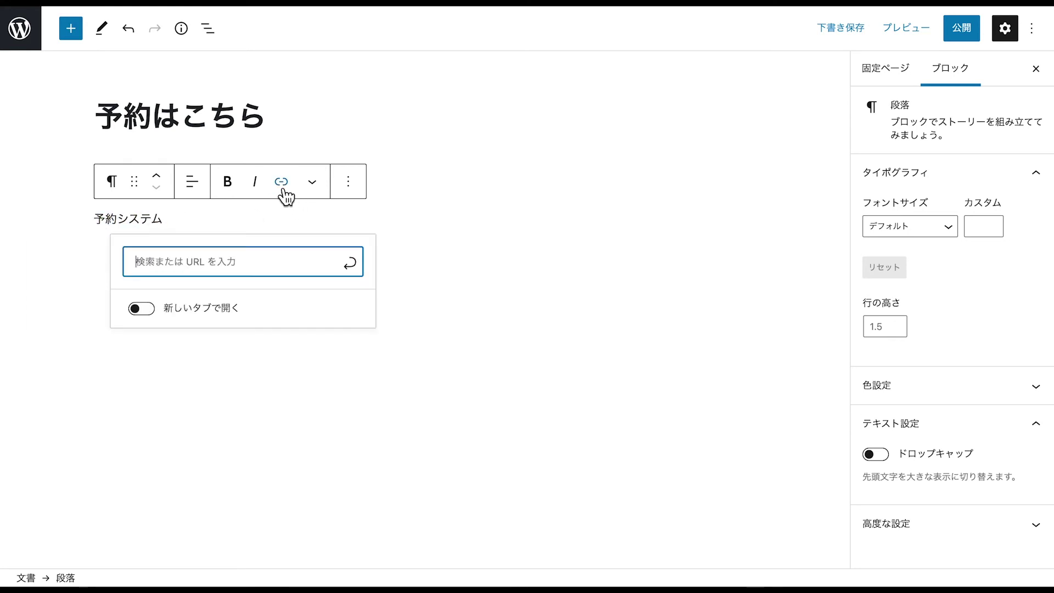
pyautogui.write('#')
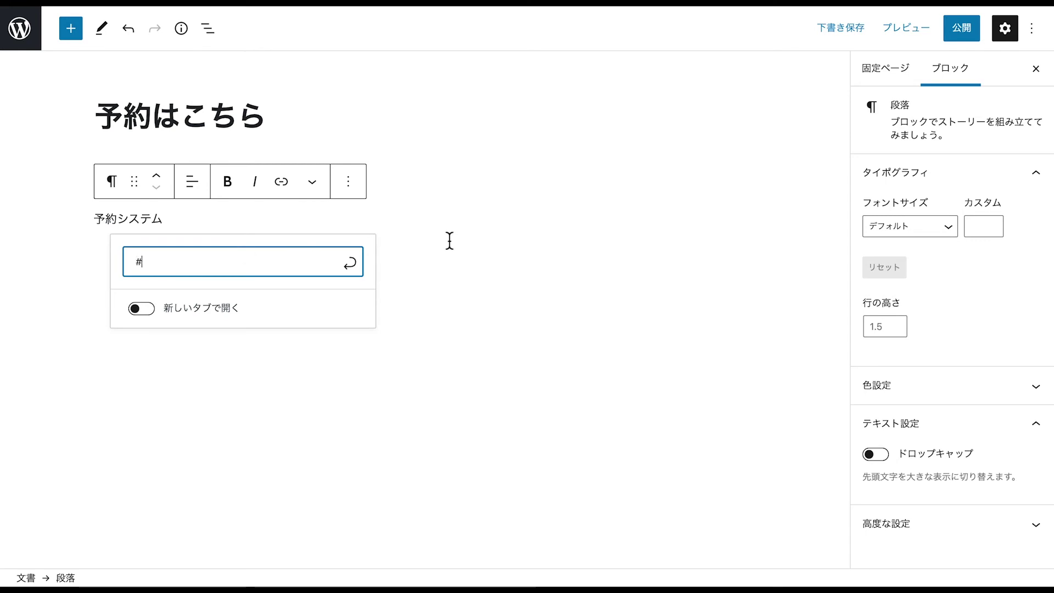
pyautogui.click(357, 269)
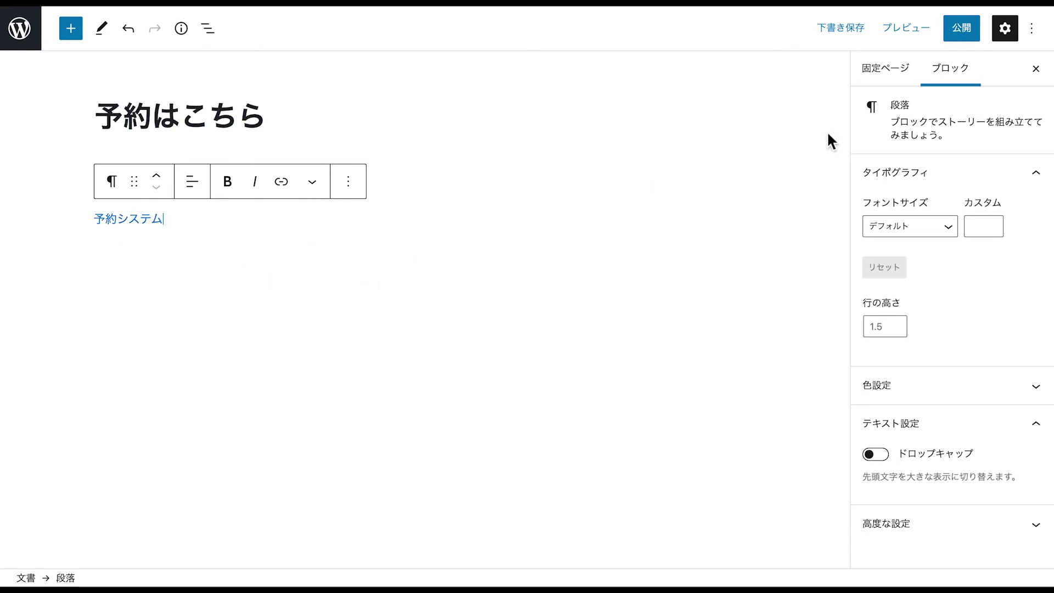
# Publish the 予約はこちら page and return to the list of fixed pages.
pyautogui.click(978, 39)
pyautogui.click(913, 36)
pyautogui.click(21, 28)
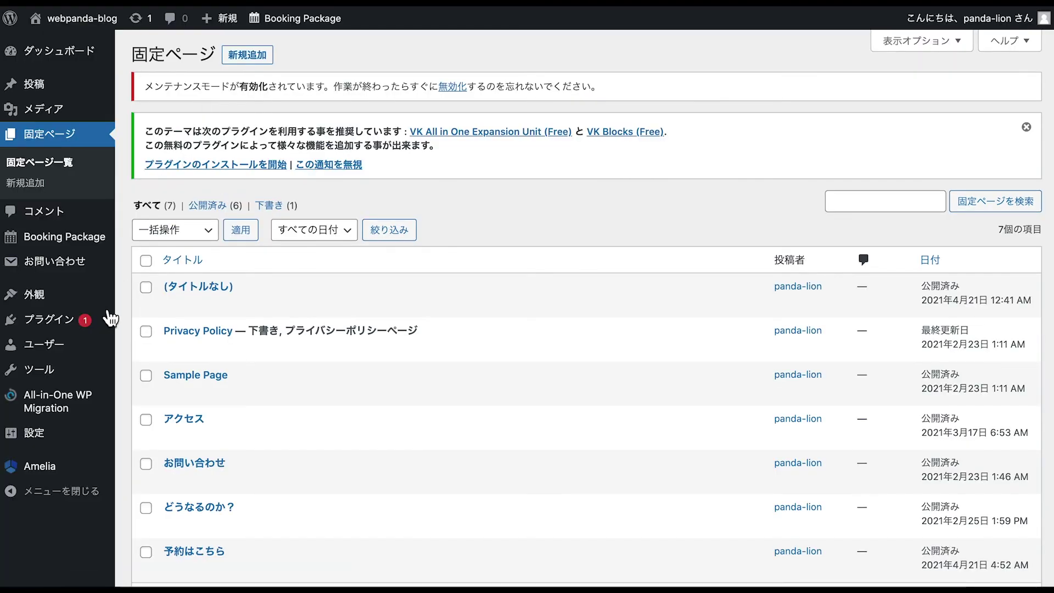
# Add the 予約はこちら page to the site's navigation menu named menu and save the menu.
pyautogui.moveTo(57, 300)
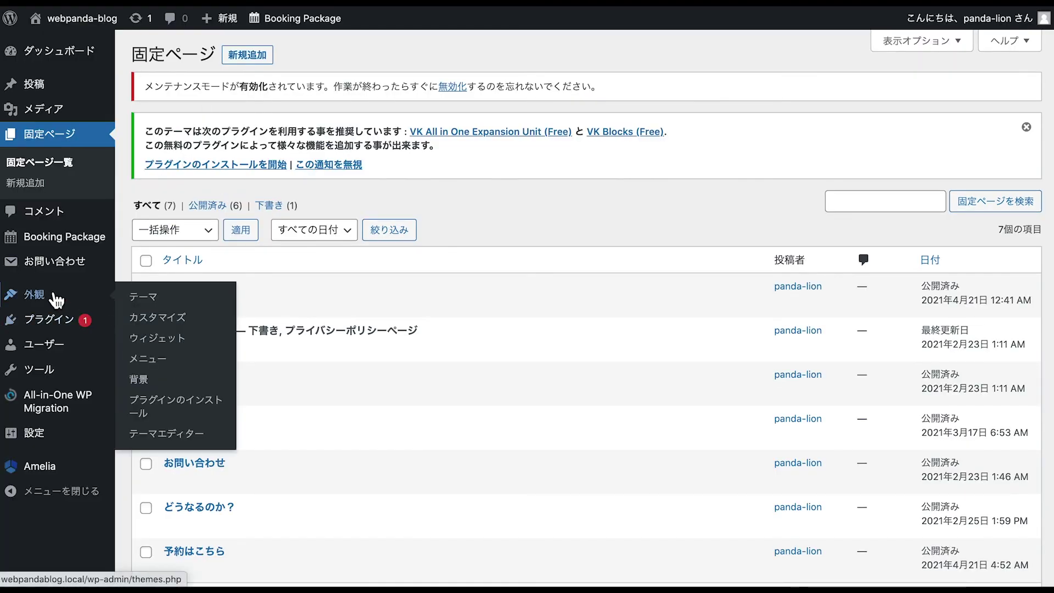
pyautogui.click(145, 360)
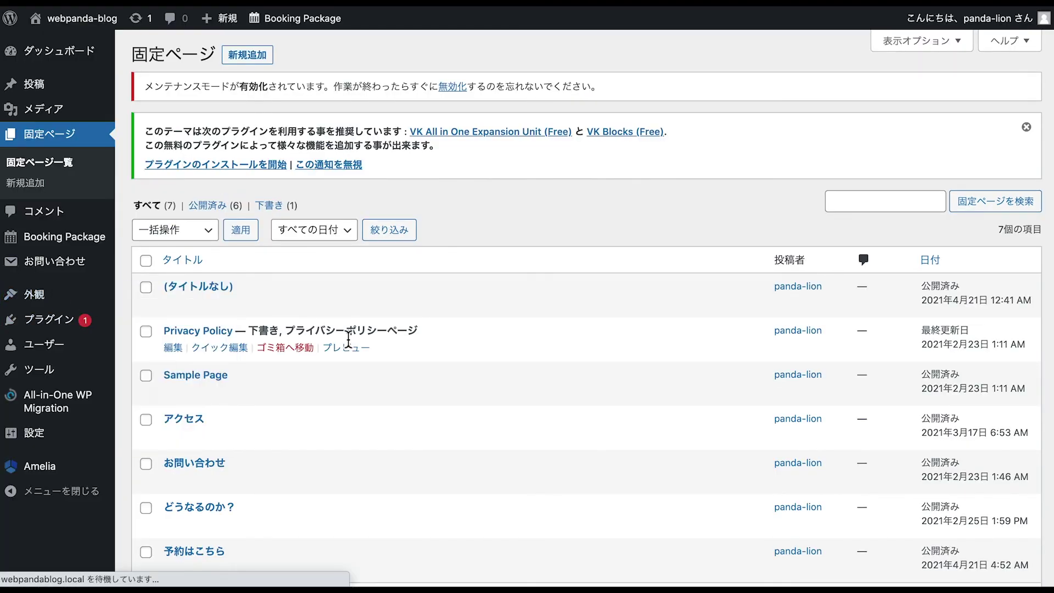
pyautogui.scroll(-4, 349, 338)
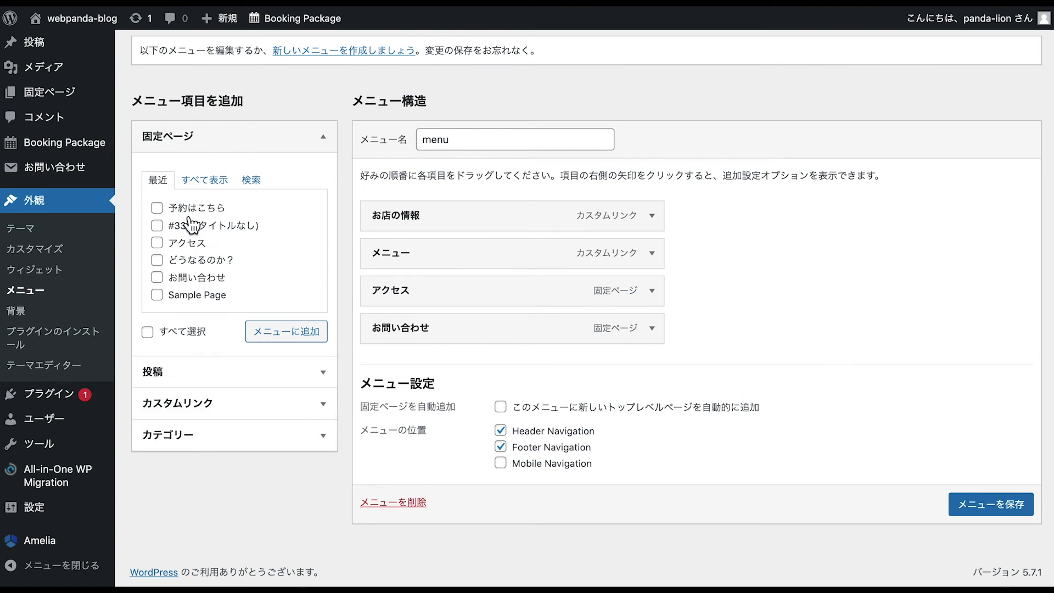
pyautogui.click(157, 208)
pyautogui.click(276, 335)
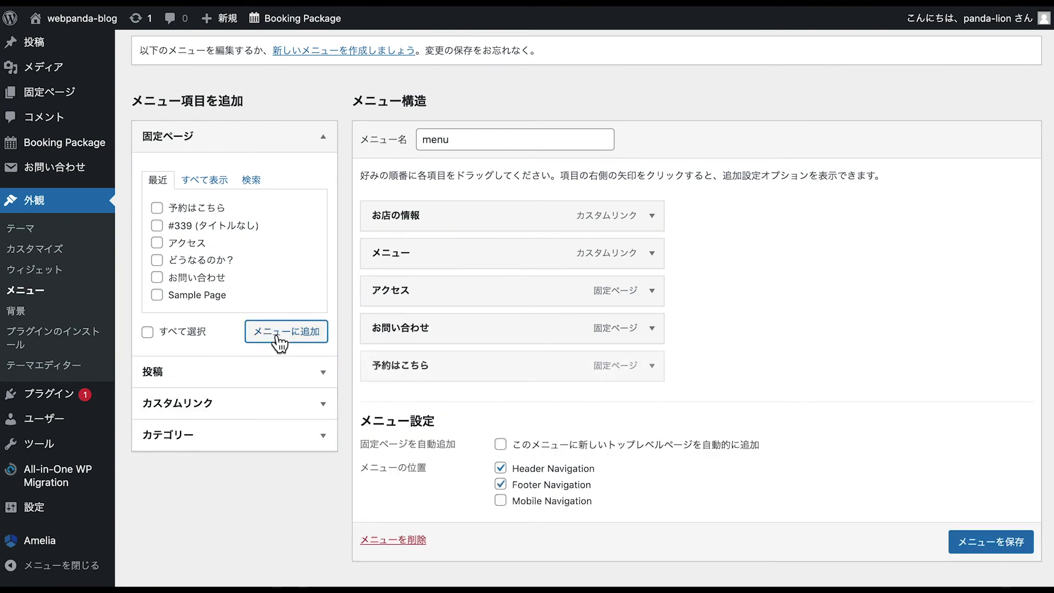
pyautogui.scroll(-1, 956, 541)
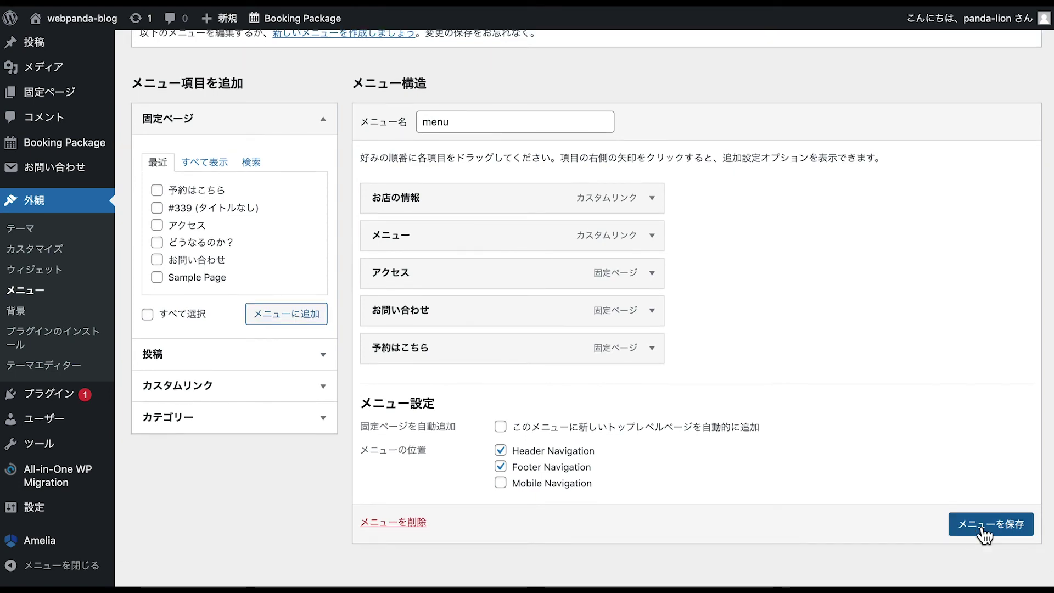
pyautogui.click(974, 535)
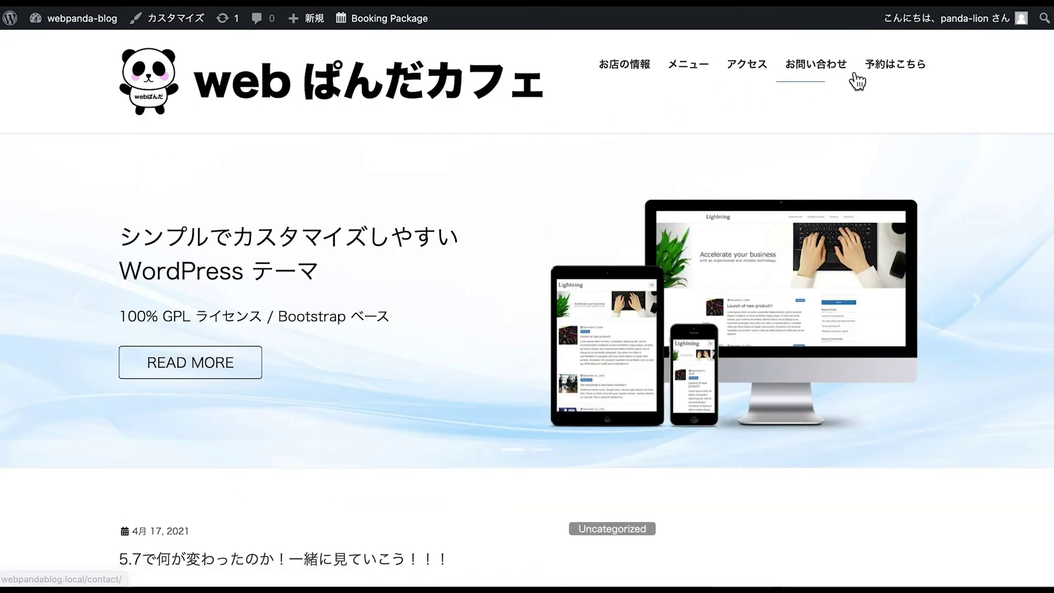
# Check the 予約はこちら page through the public site's header navigation and return to the admin dashboard.
pyautogui.click(901, 82)
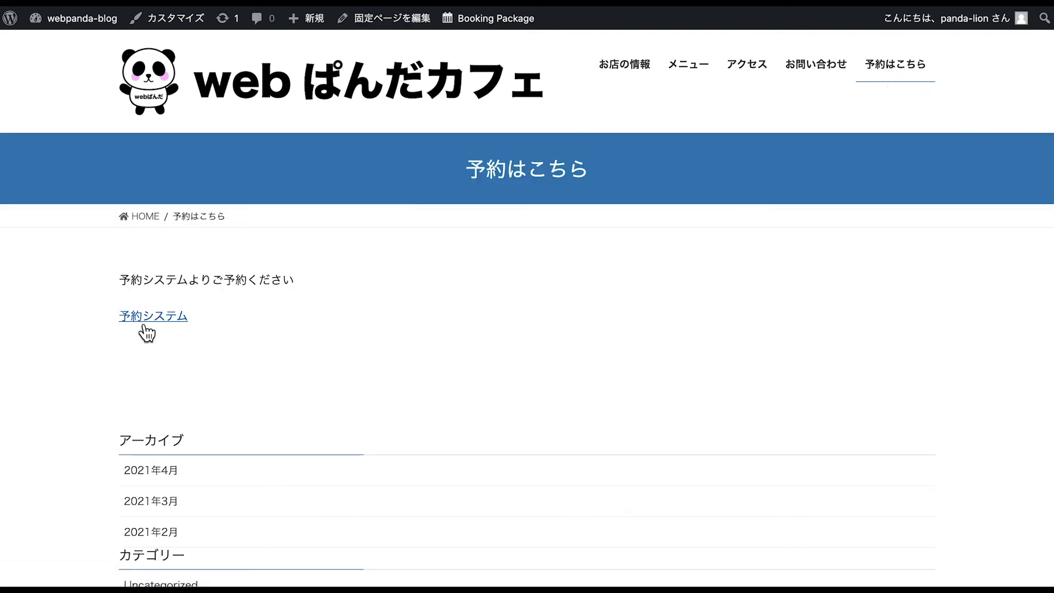
pyautogui.scroll(-1, 142, 329)
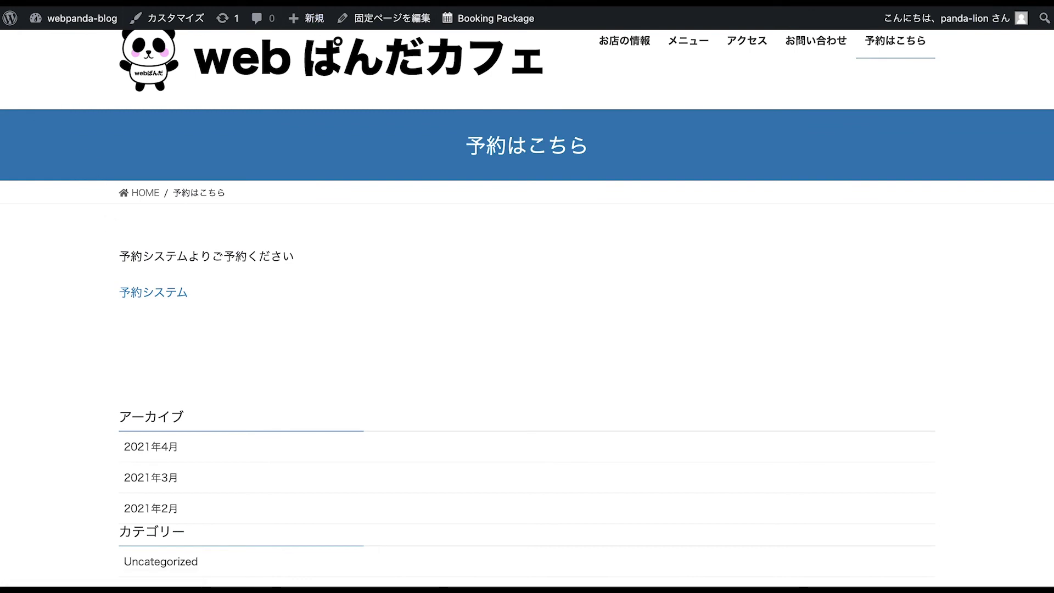
pyautogui.click(72, 20)
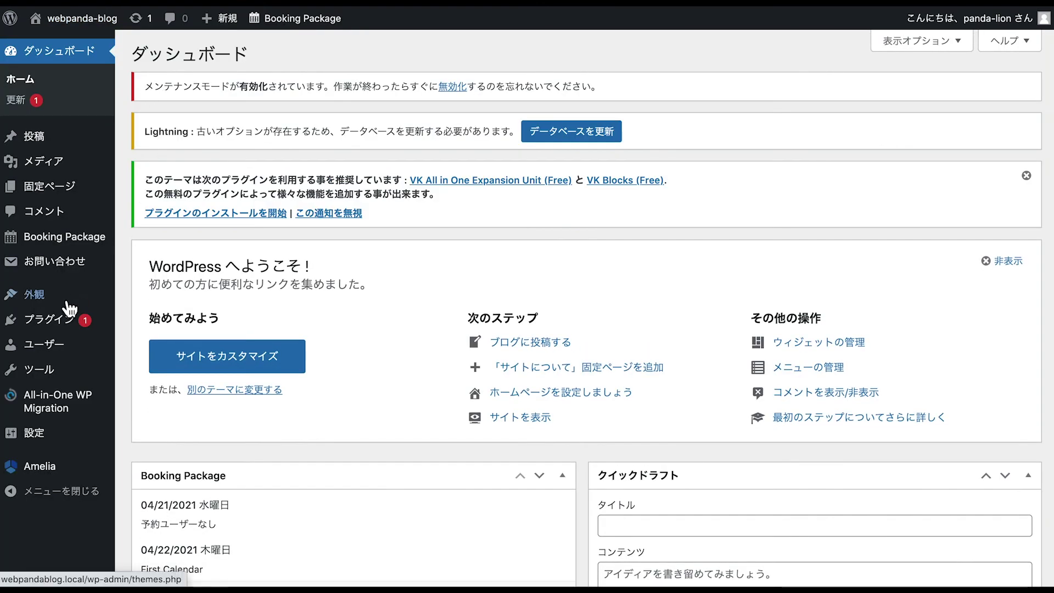
# Start a custom link item in the site's menu editor with the link text 予約はこちら.
pyautogui.moveTo(70, 309)
pyautogui.click(166, 336)
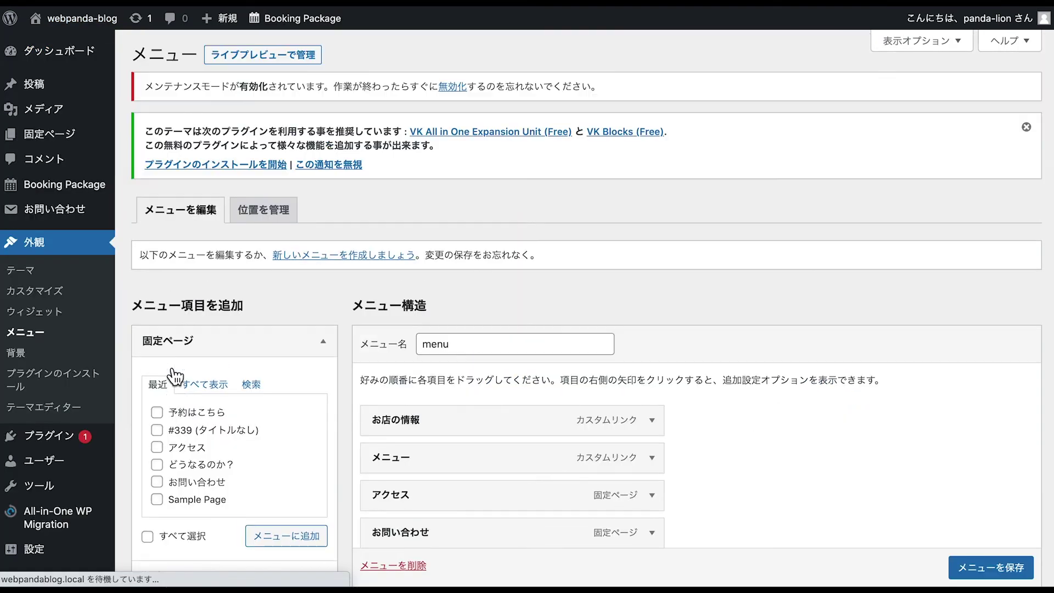
pyautogui.scroll(-5, 212, 431)
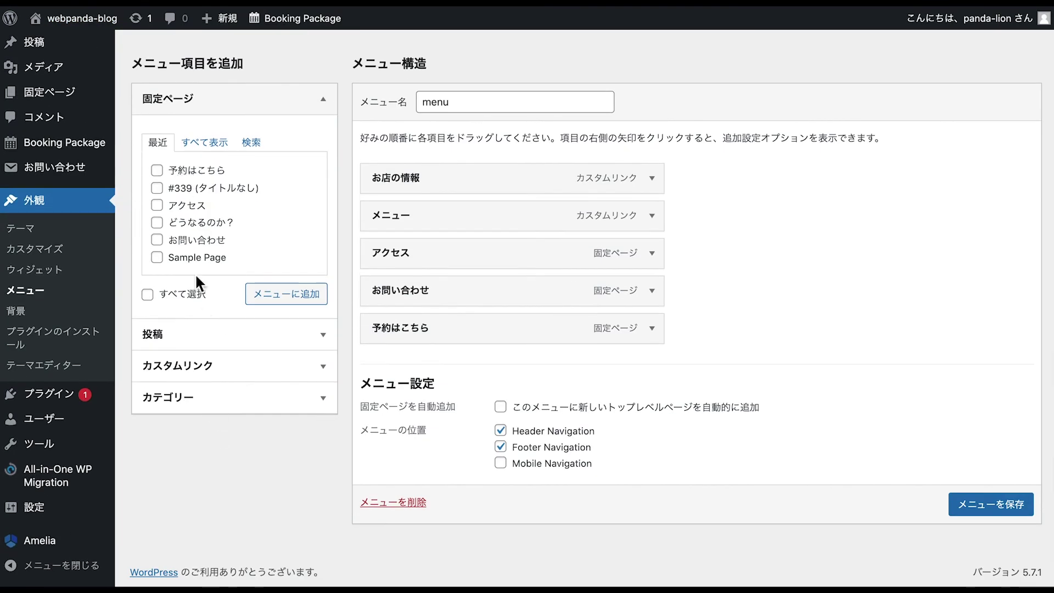
pyautogui.click(226, 366)
pyautogui.click(221, 262)
pyautogui.write('yoyo')
pyautogui.press('BackSpace')
pyautogui.press('BackSpace')
pyautogui.press('BackSpace')
pyautogui.press('BackSpace')
pyautogui.write('よyakus')
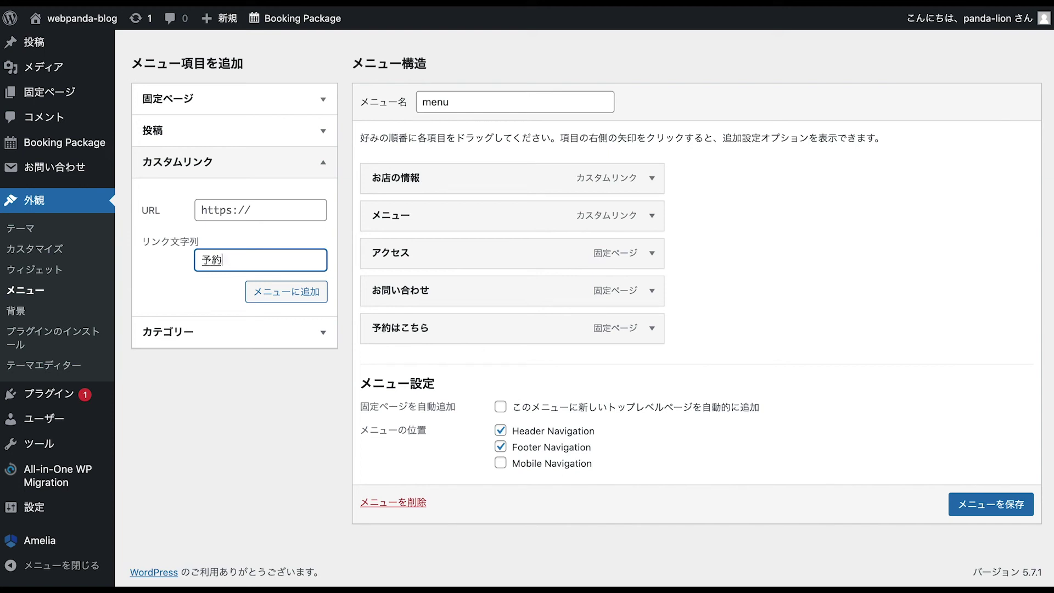
pyautogui.press('BackSpace')
pyautogui.write('hakochira')
pyautogui.press('Return')
# Set the custom link's URL to # and add it to the menu structure.
pyautogui.click(235, 217)
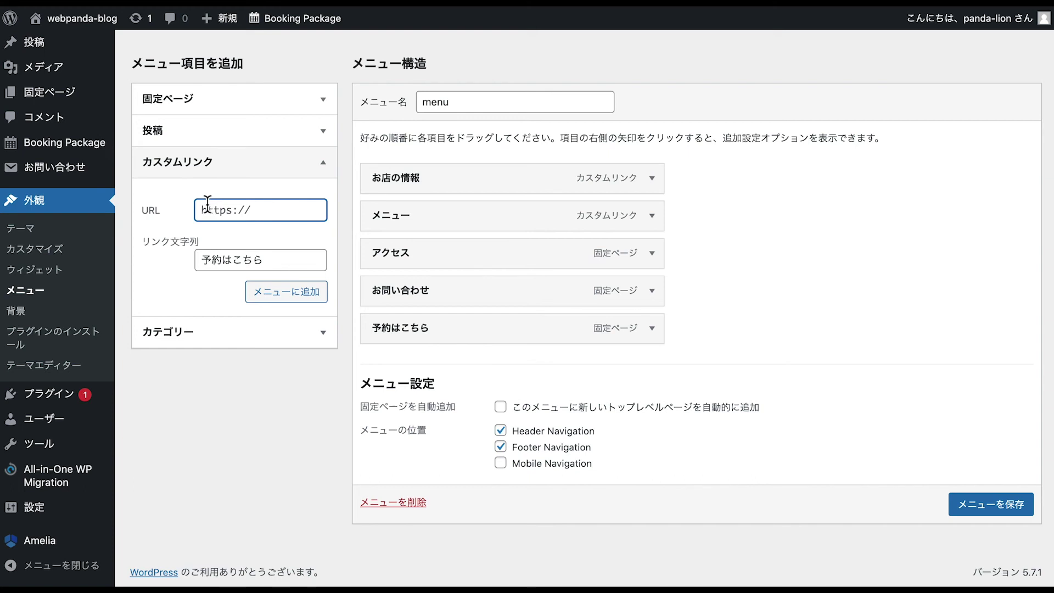
pyautogui.press('super+a')
pyautogui.write('#')
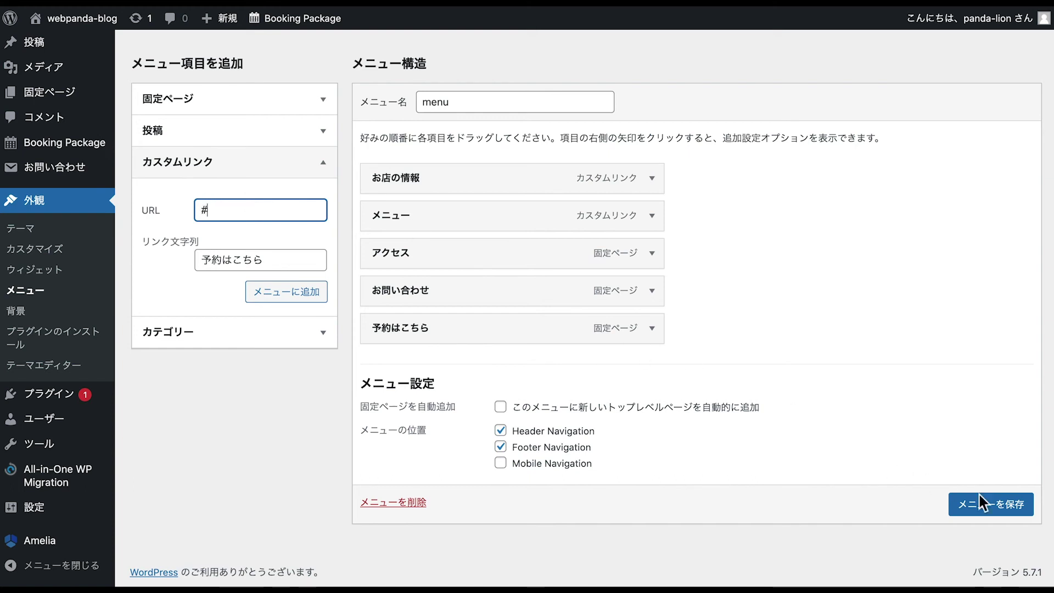
pyautogui.click(313, 292)
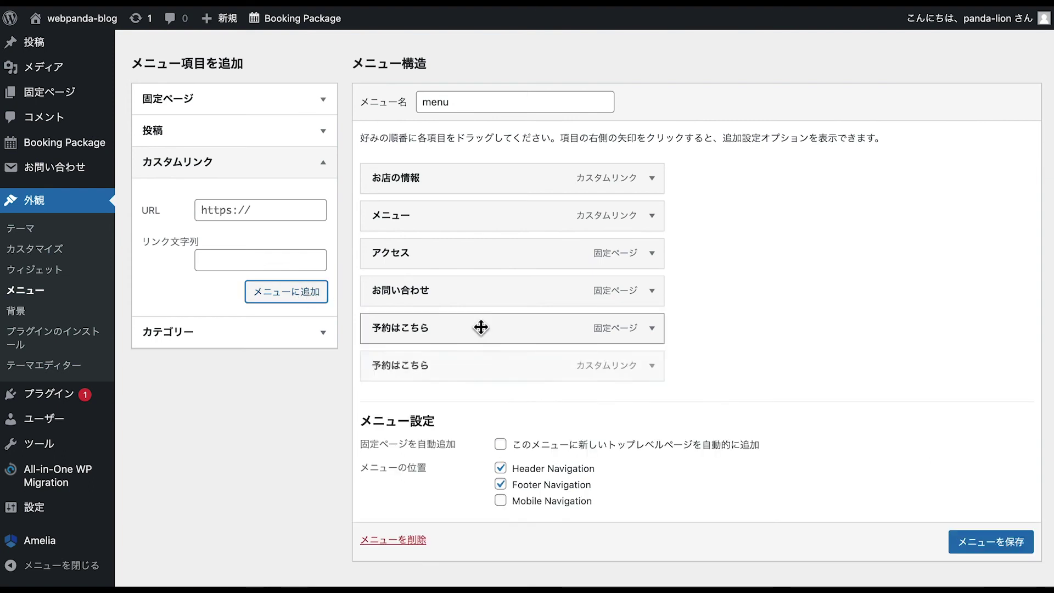
# Look over the settings of the 予約はこちら fixed-page menu item and save the menu.
pyautogui.click(659, 336)
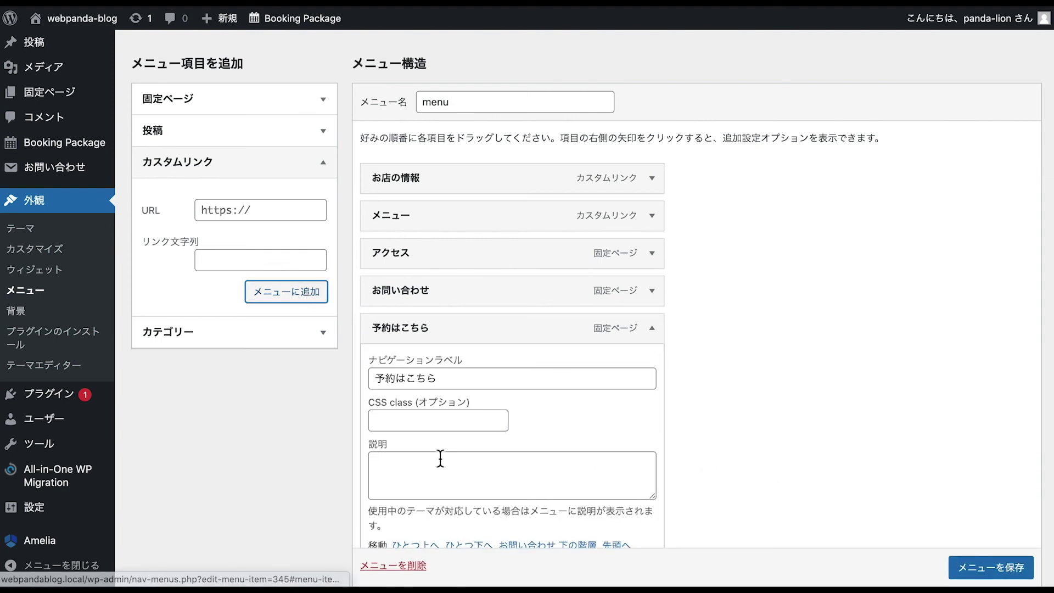
pyautogui.scroll(-3, 440, 458)
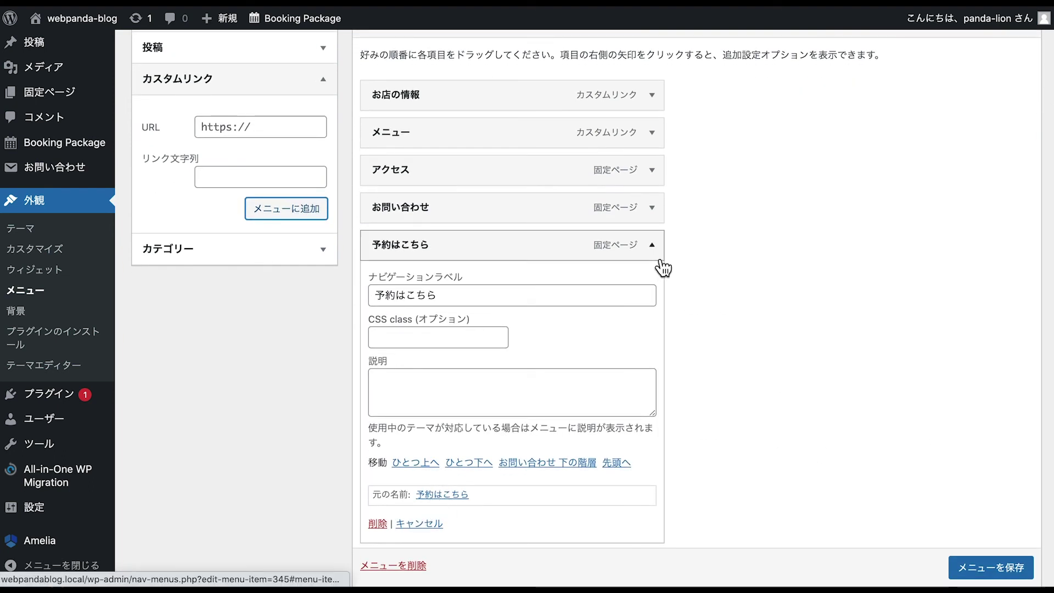
pyautogui.moveTo(659, 262); pyautogui.dragTo(900, 438)
pyautogui.click(962, 567)
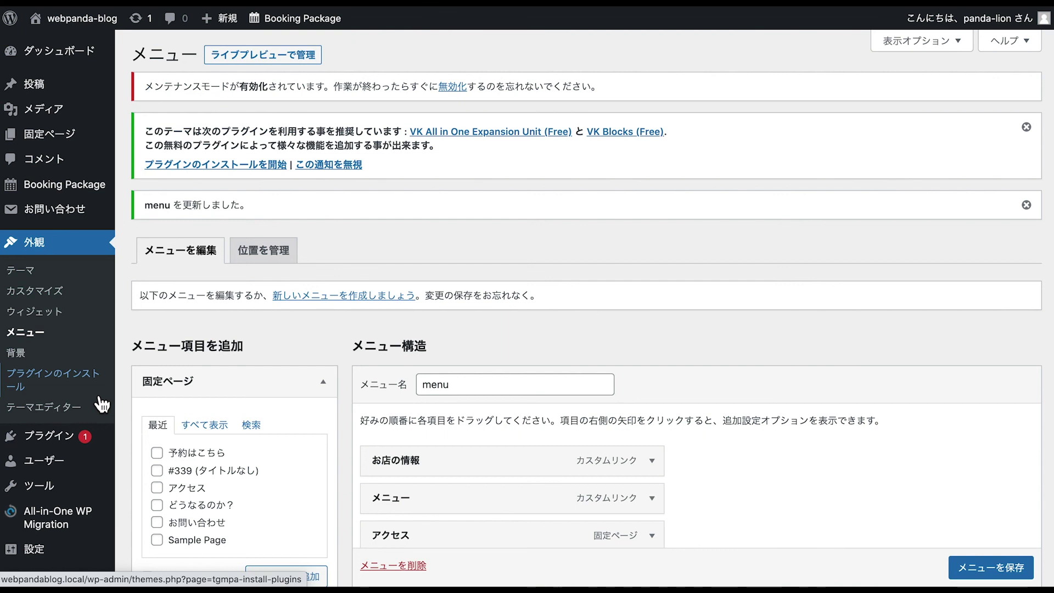
pyautogui.scroll(-2, 66, 410)
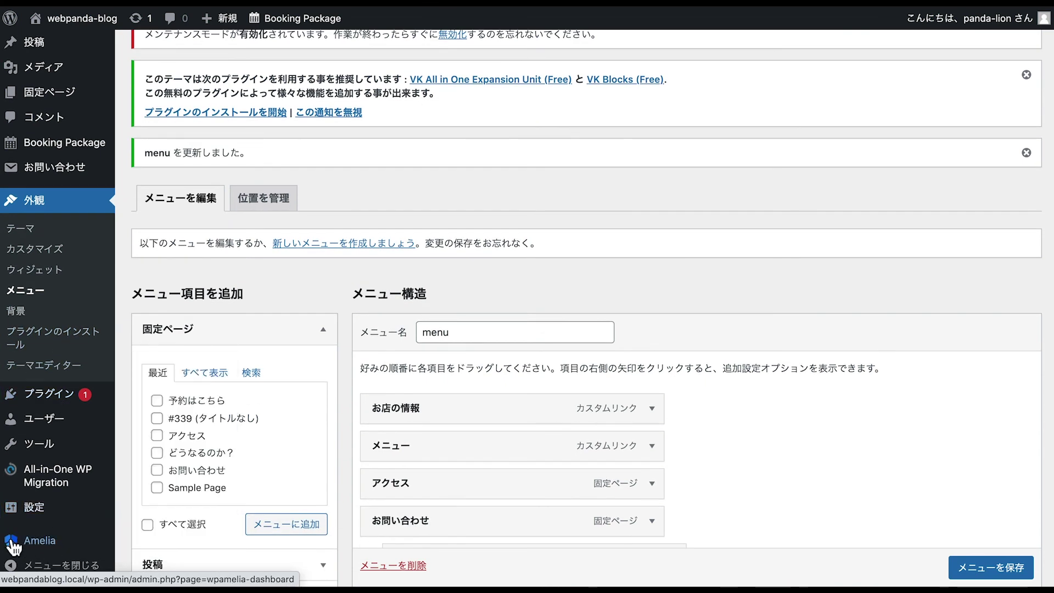
pyautogui.moveTo(33, 543)
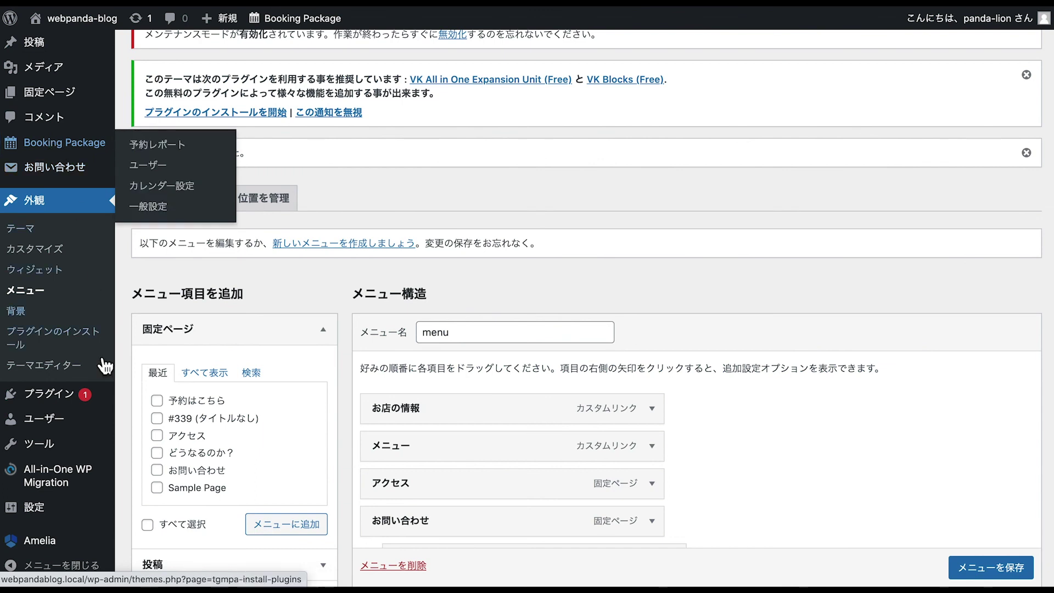
pyautogui.moveTo(57, 157)
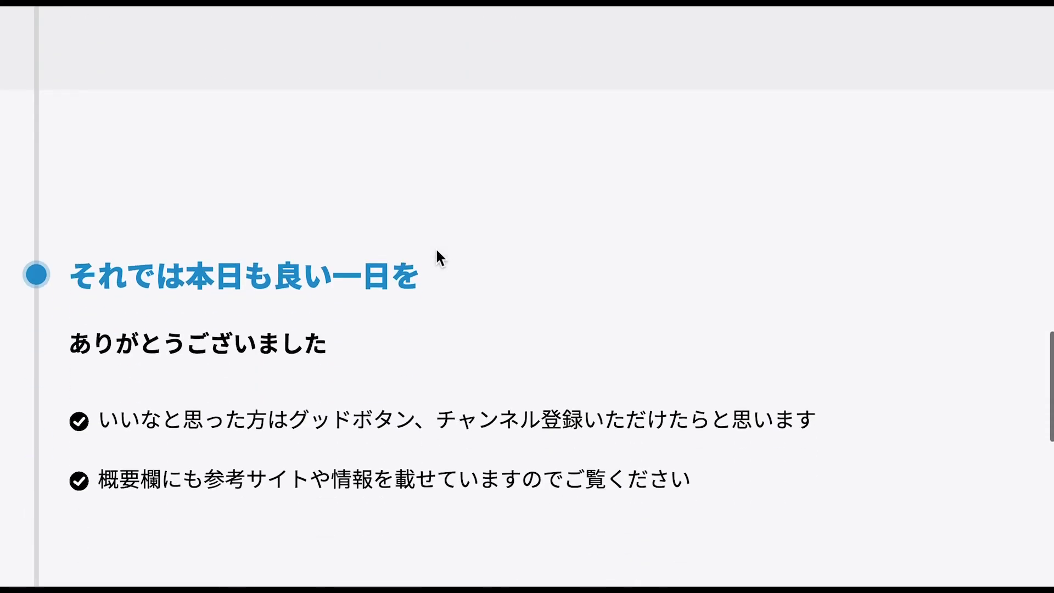
pyautogui.scroll(-2, 436, 253)
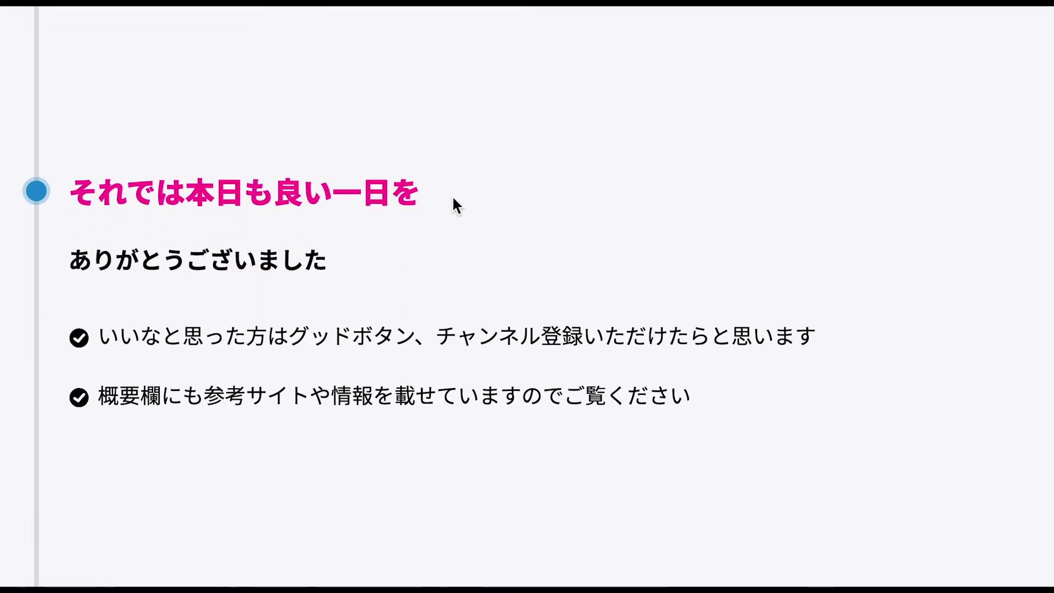